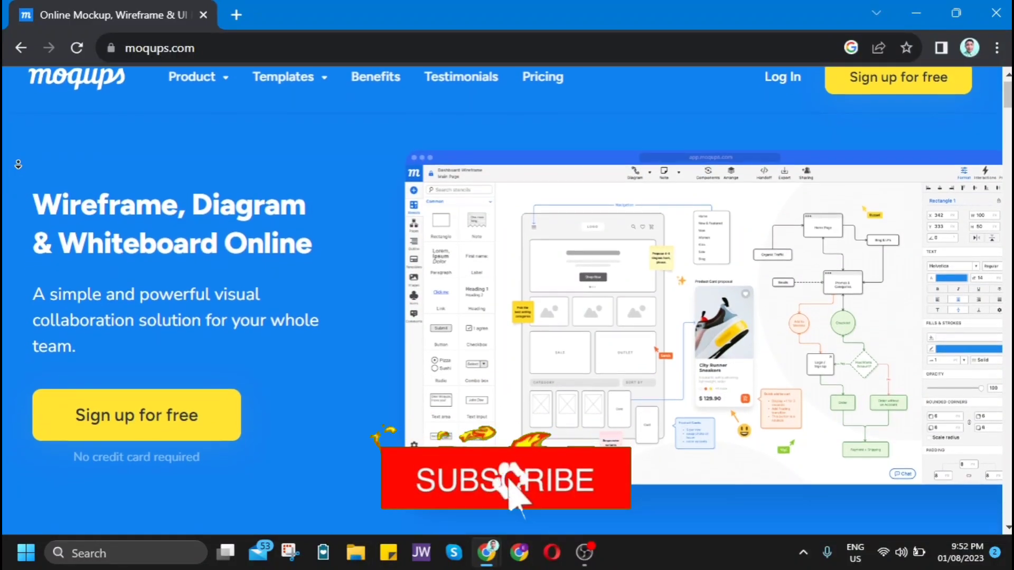
- Scroll down the moqups.com homepage, then drag the scrollbar back up to the hero headline
scroll(18, 164, down, 1)
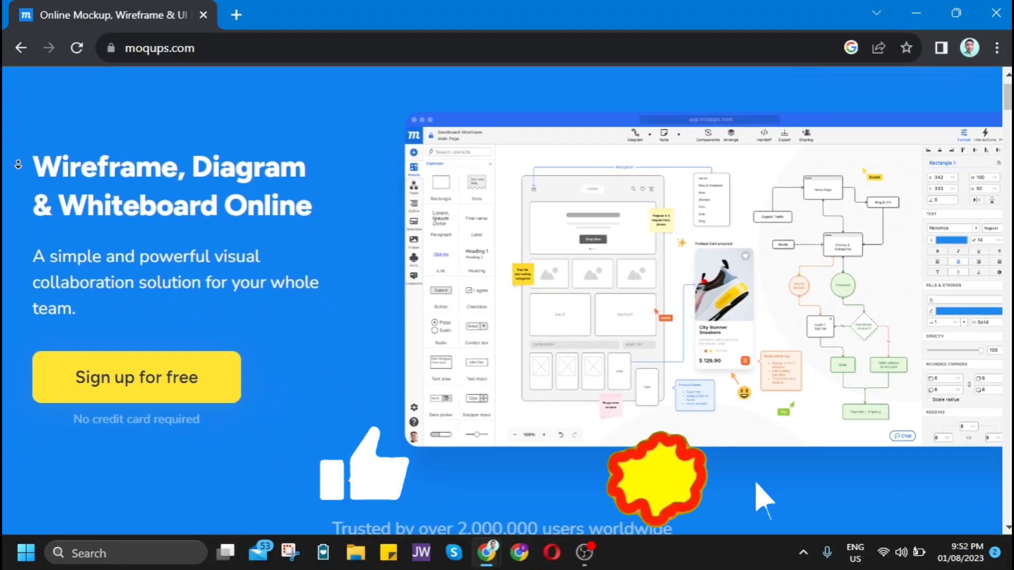
scroll(18, 164, down, 1)
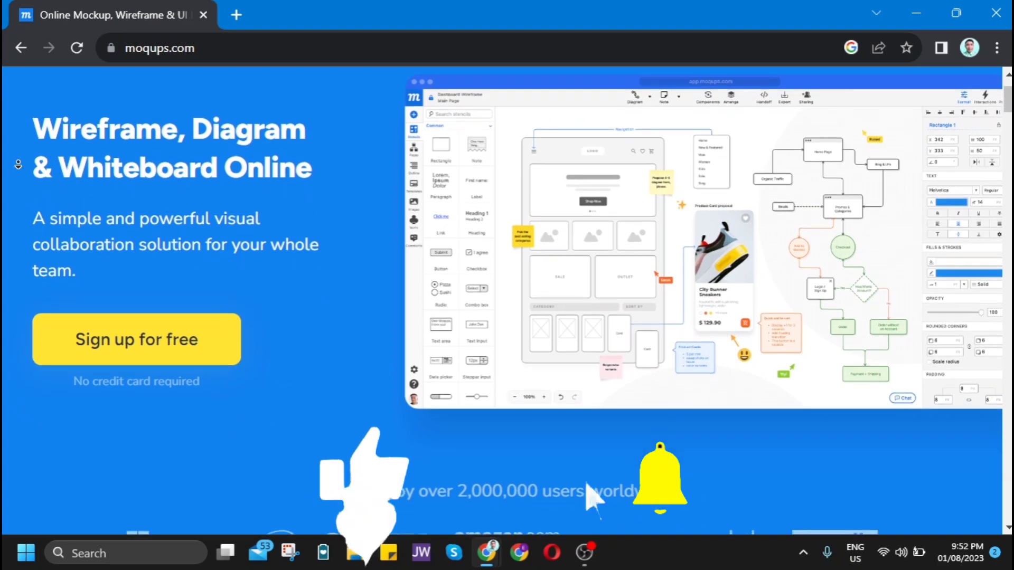
scroll(18, 164, down, 1)
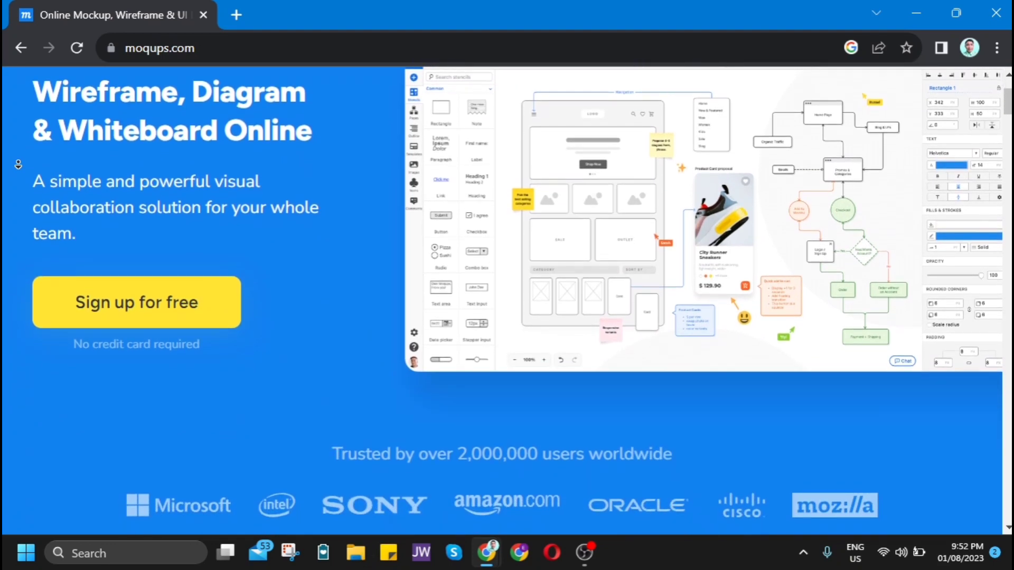
scroll(18, 165, down, 1)
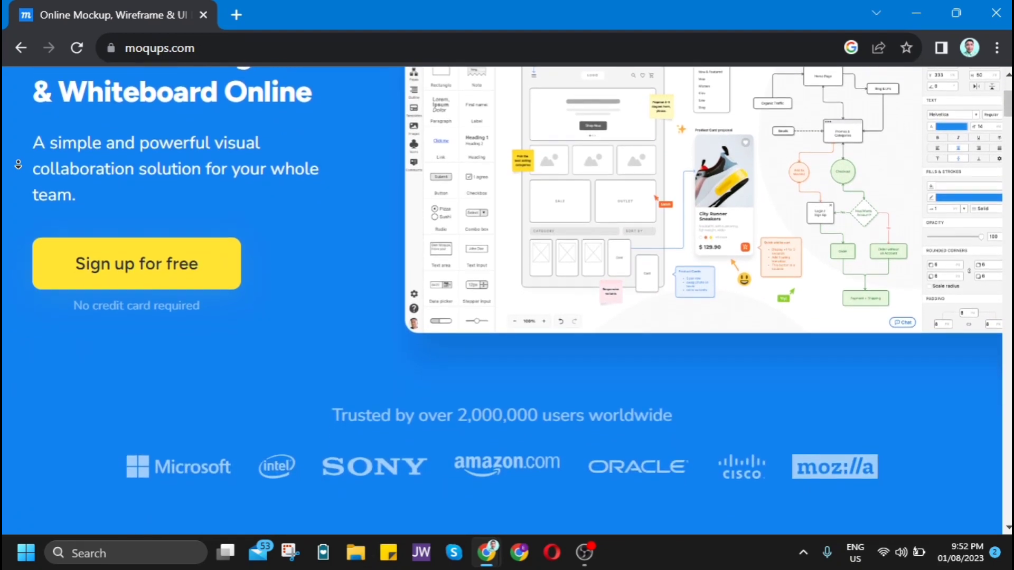
scroll(18, 165, down, 1)
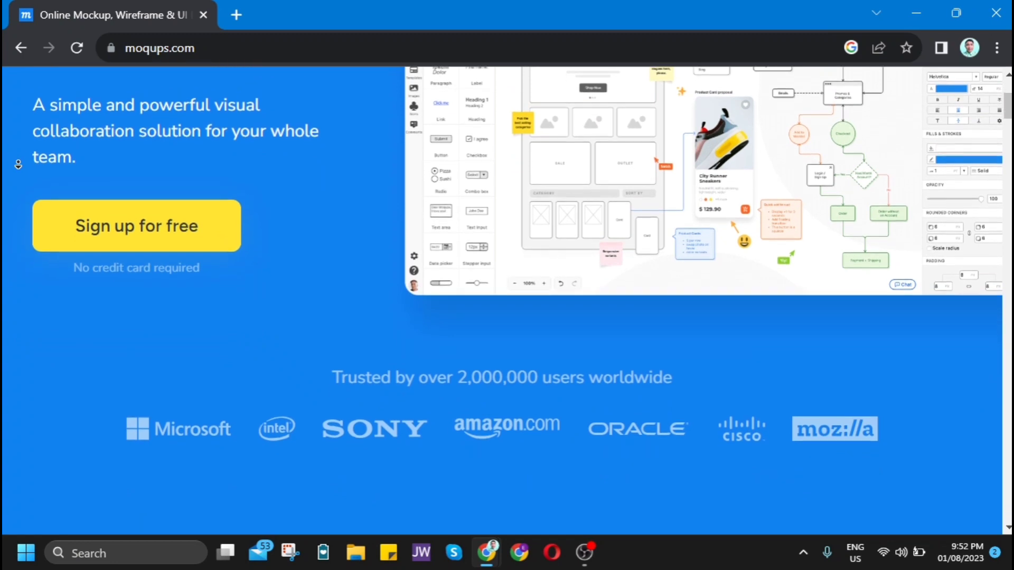
scroll(18, 165, down, 1)
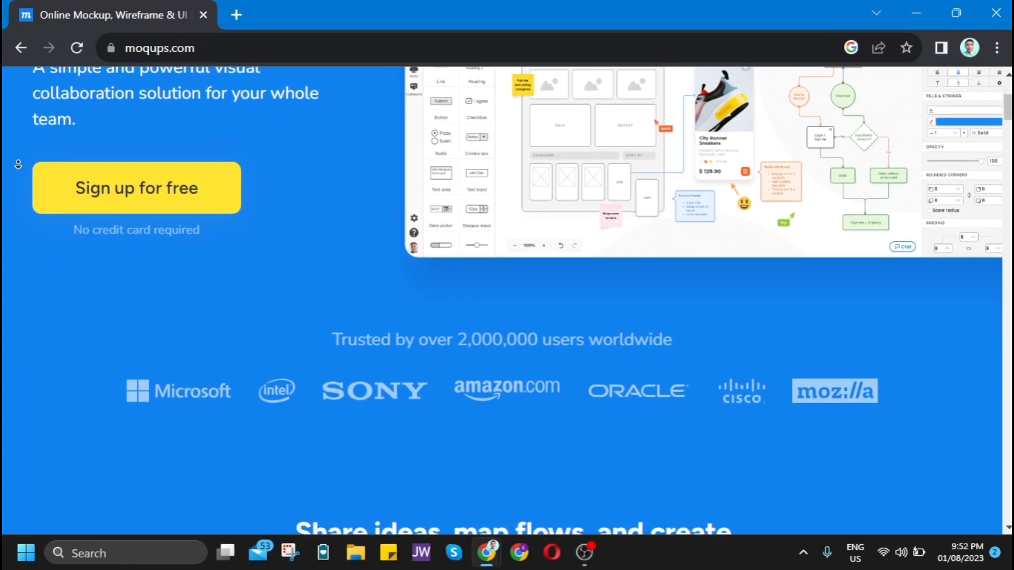
scroll(18, 164, down, 1)
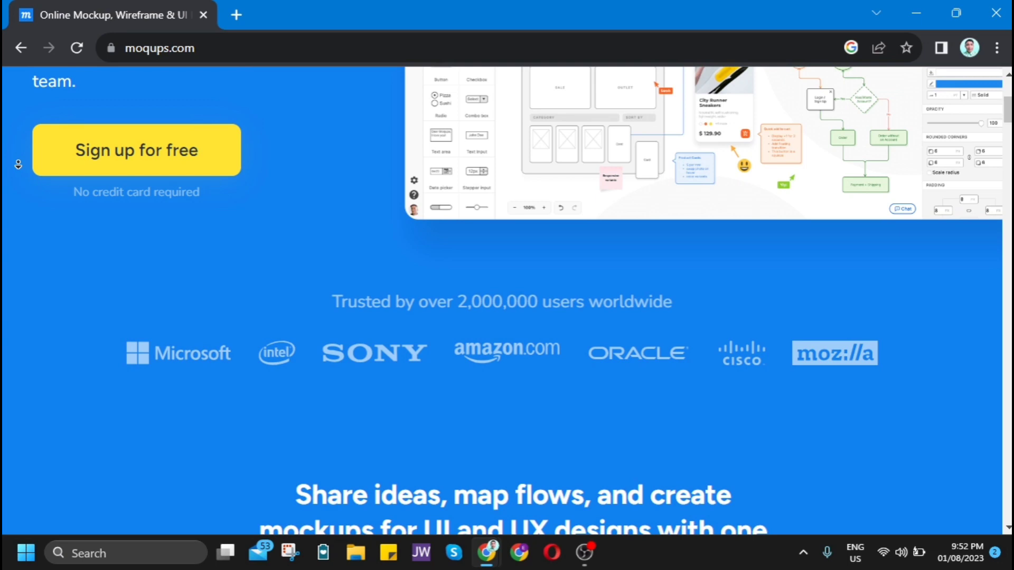
scroll(18, 165, down, 1)
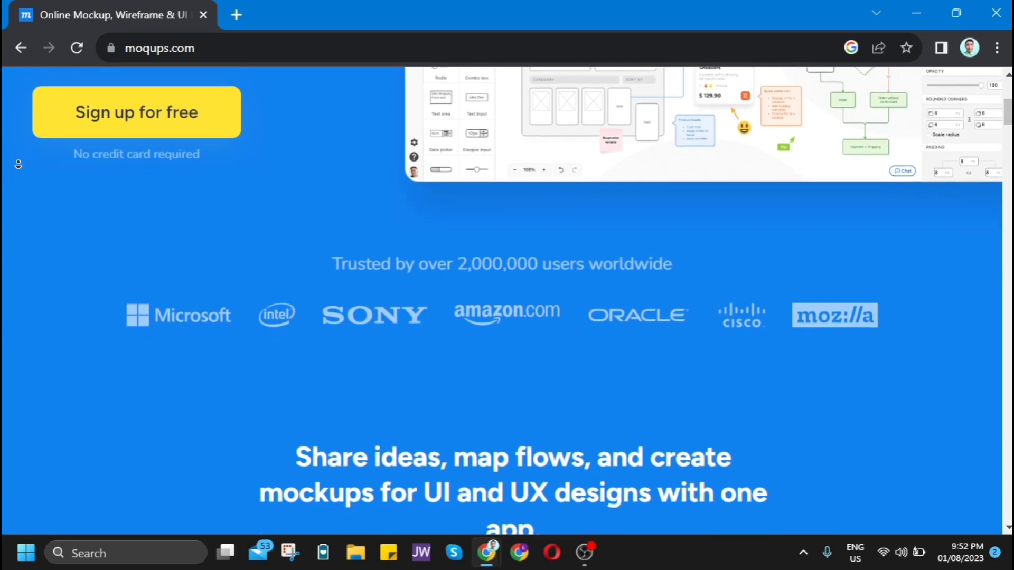
scroll(18, 165, down, 1)
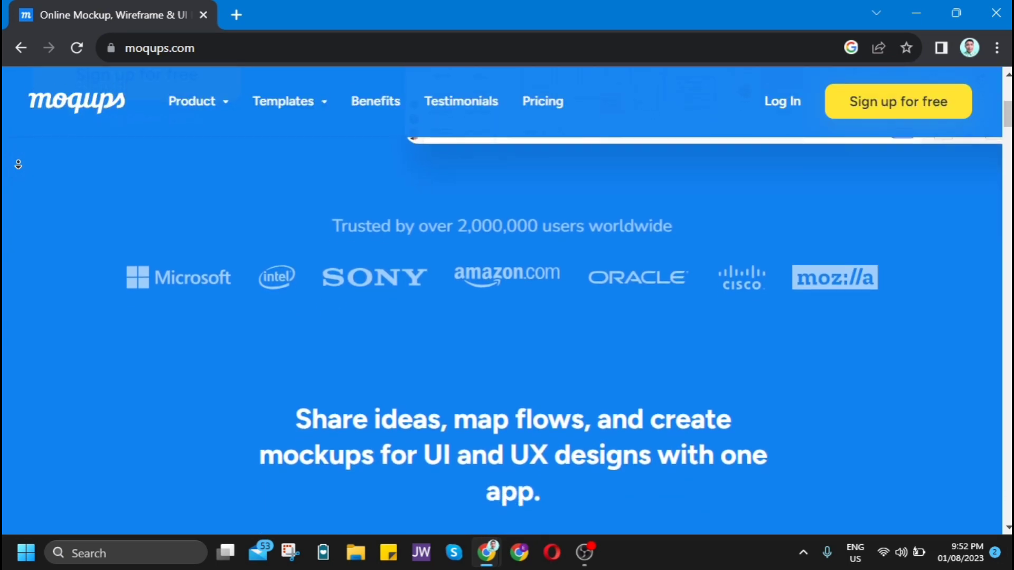
scroll(17, 164, down, 1)
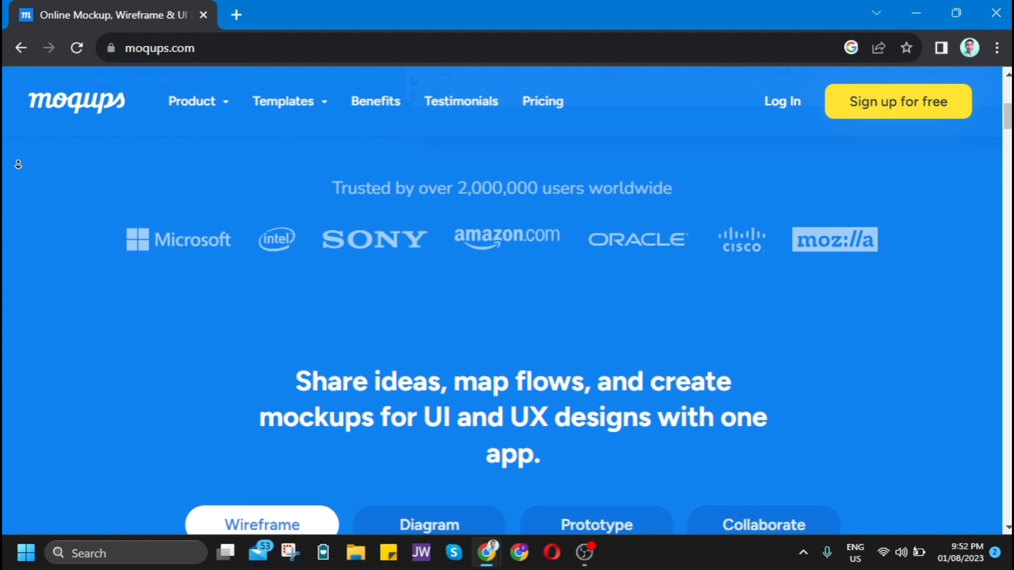
scroll(18, 164, down, 1)
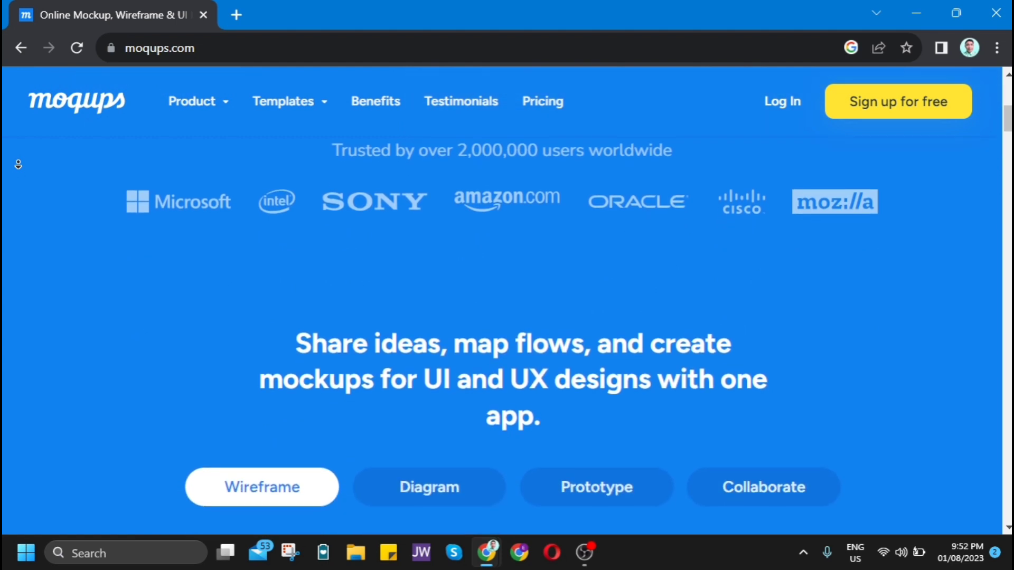
scroll(18, 165, down, 1)
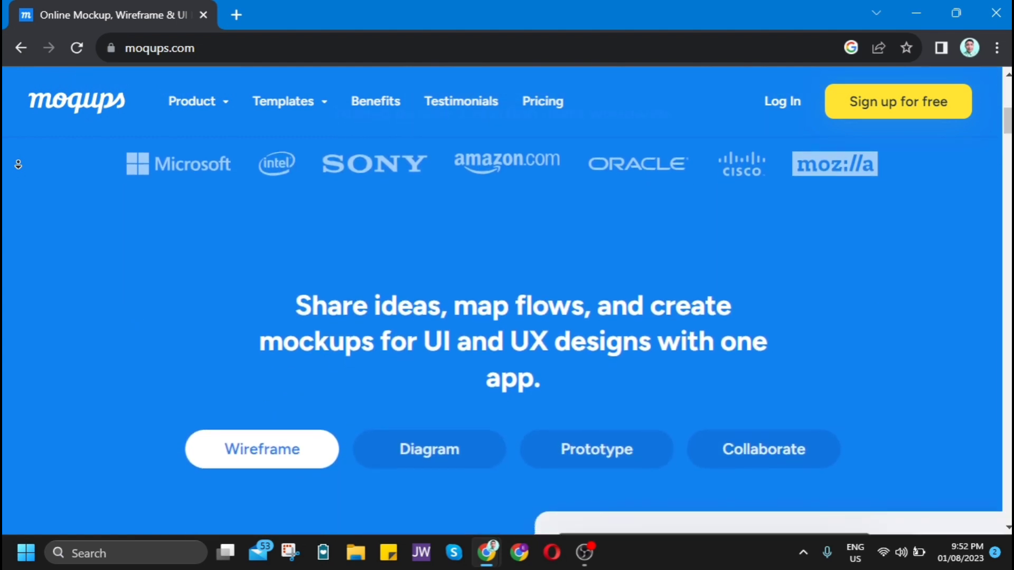
scroll(18, 164, down, 1)
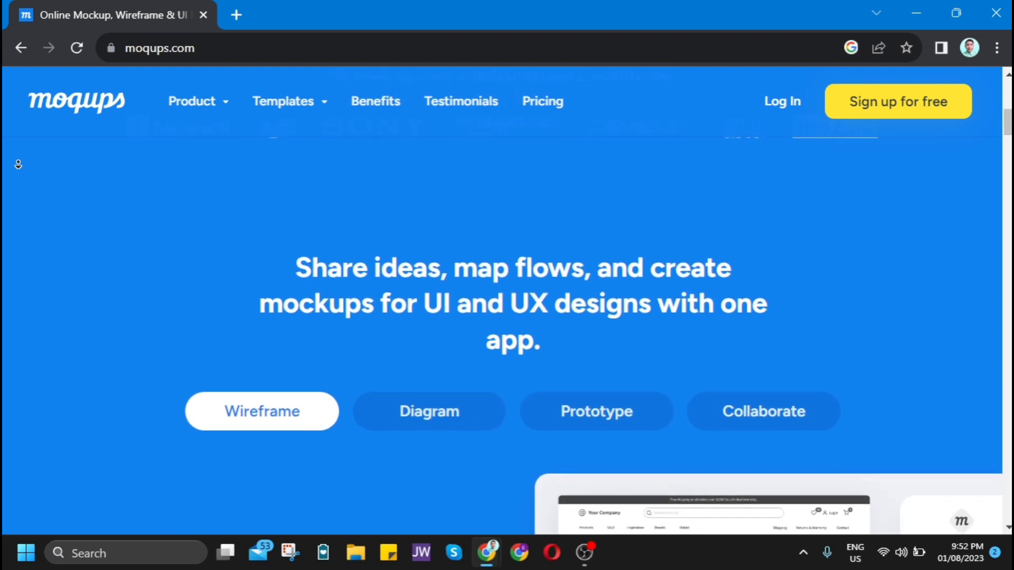
scroll(18, 164, down, 1)
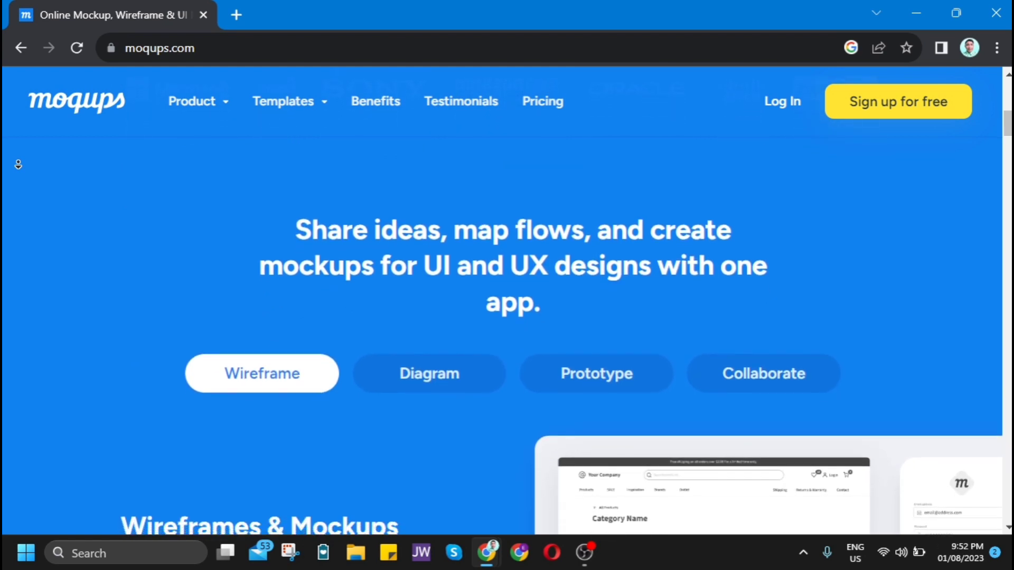
scroll(18, 164, down, 1)
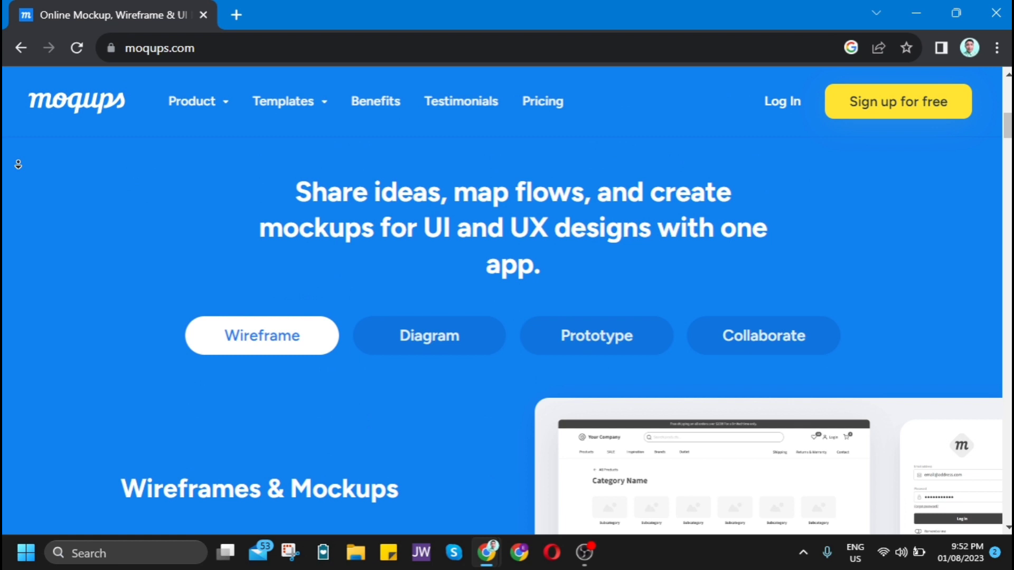
scroll(18, 164, down, 1)
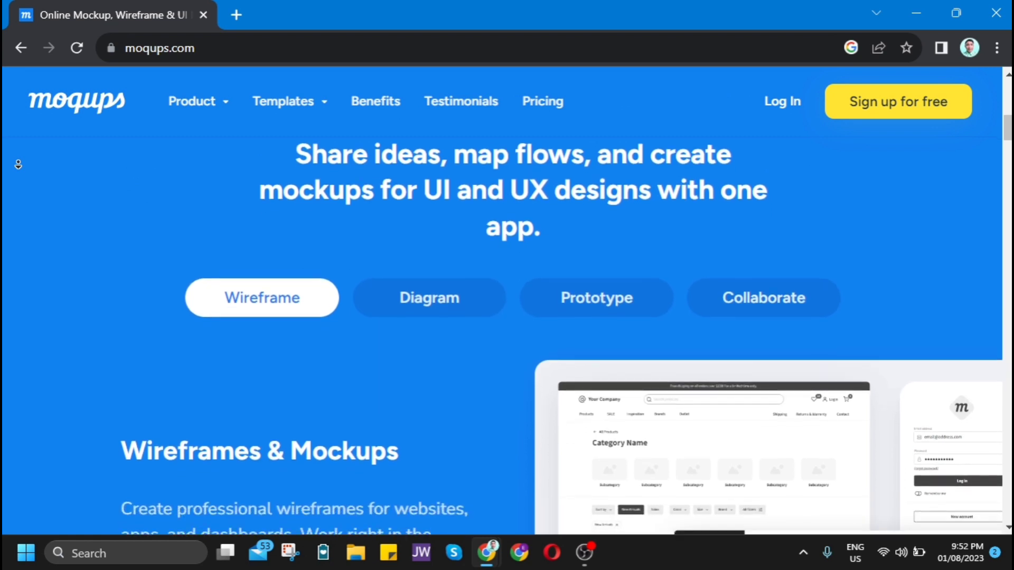
scroll(18, 164, down, 1)
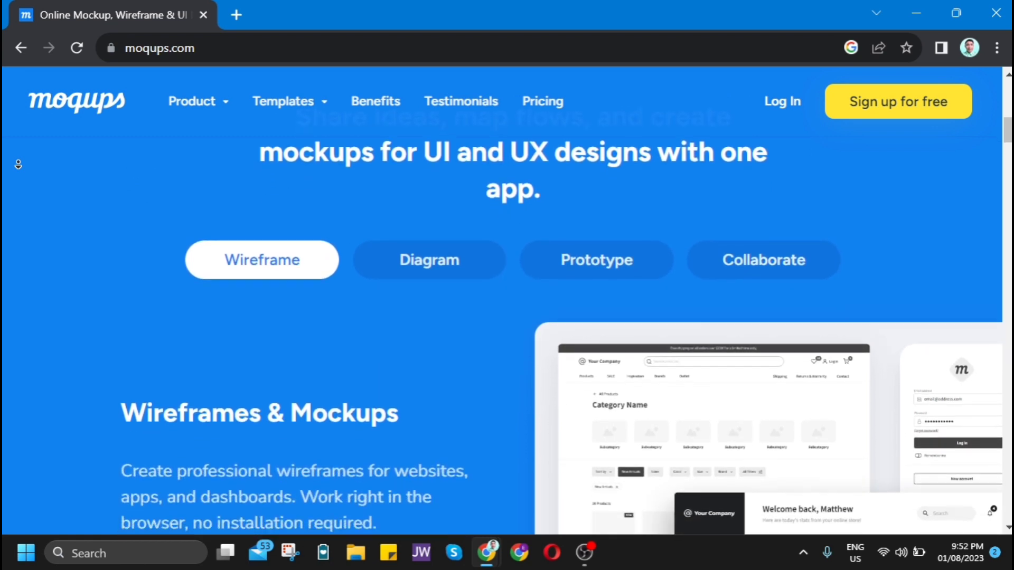
scroll(17, 164, down, 1)
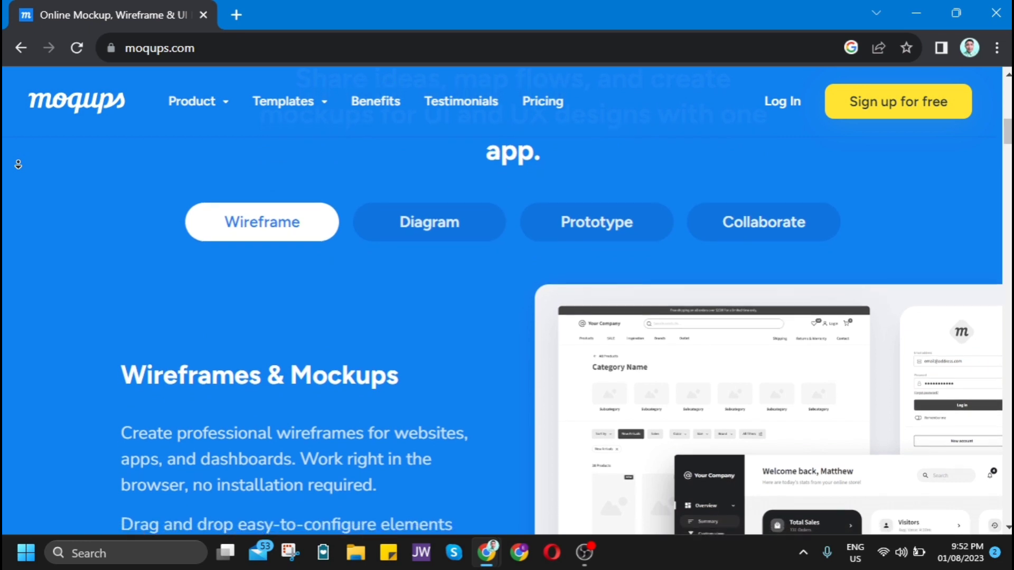
scroll(18, 164, down, 1)
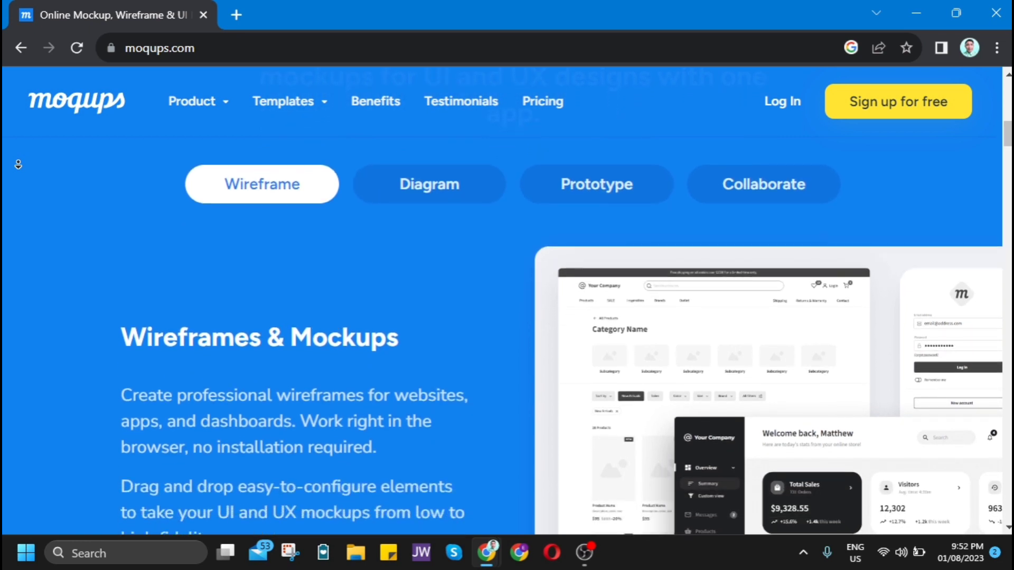
scroll(18, 164, down, 1)
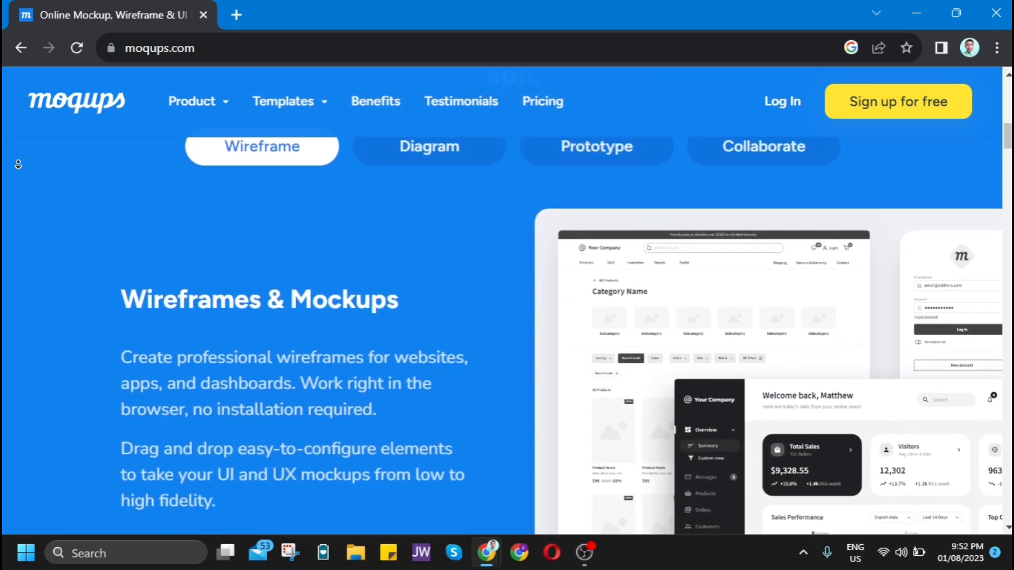
scroll(18, 164, down, 1)
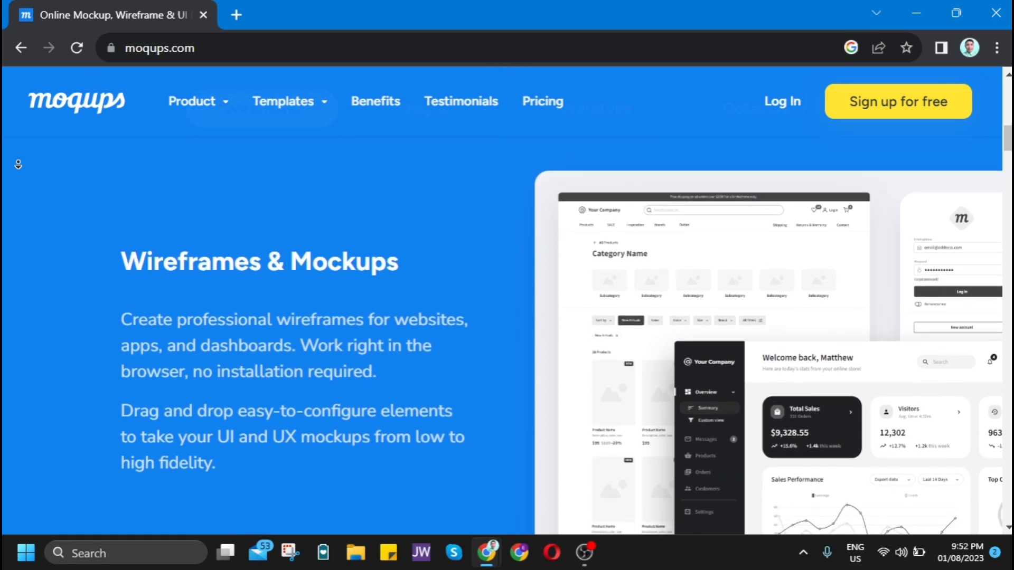
scroll(18, 164, down, 1)
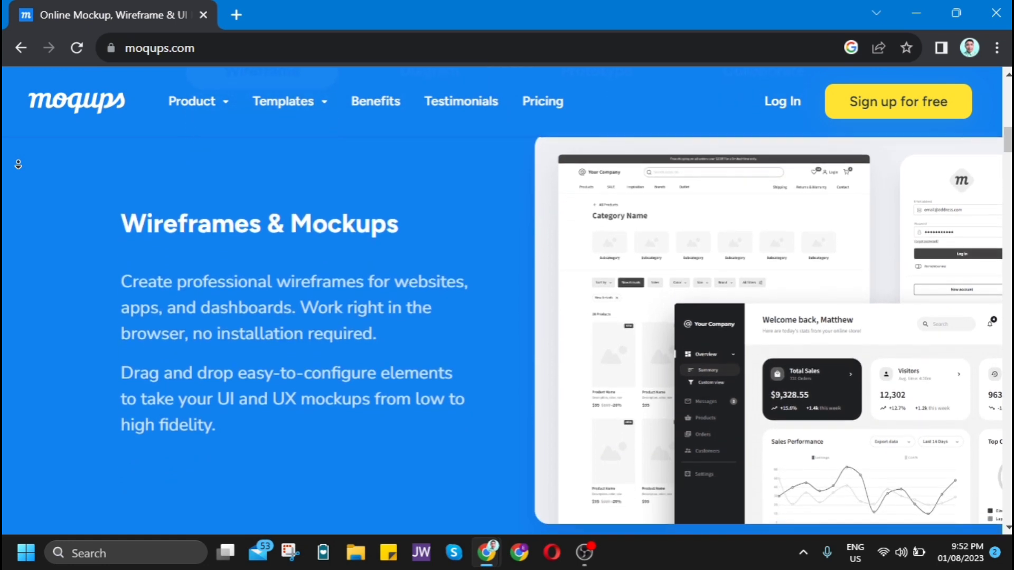
scroll(18, 164, down, 1)
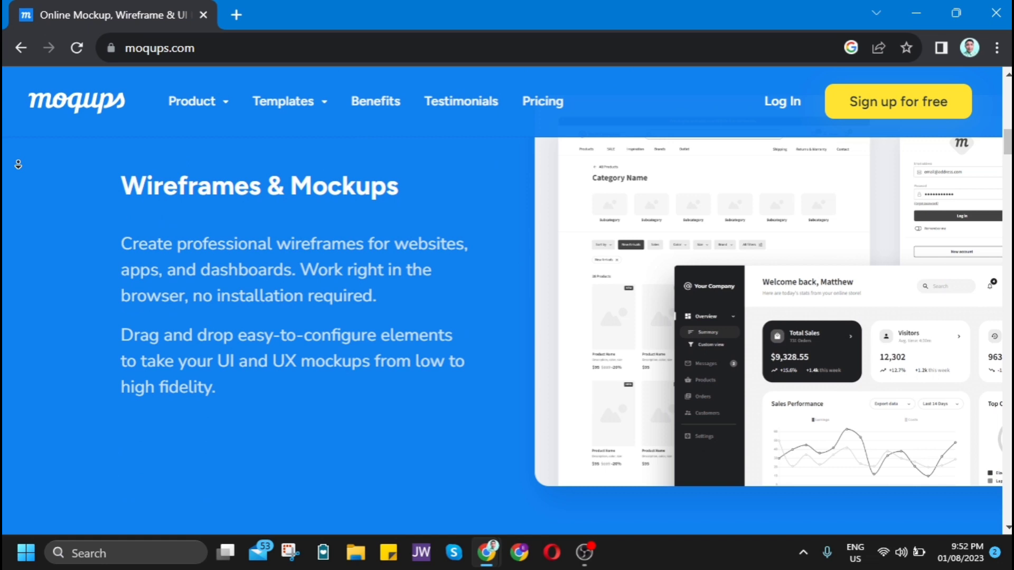
scroll(18, 164, down, 1)
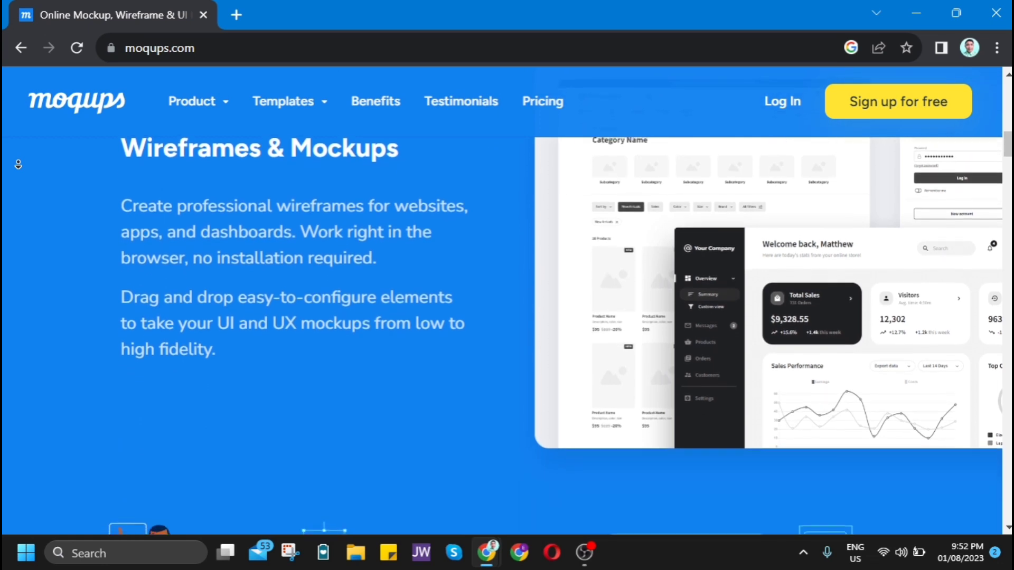
scroll(18, 164, down, 2)
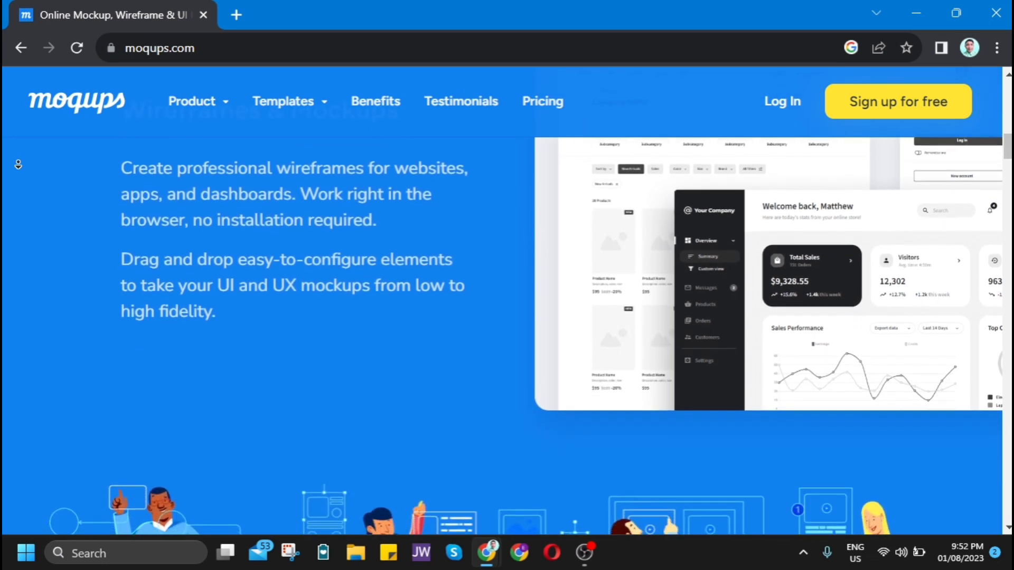
scroll(38, 209, down, 1)
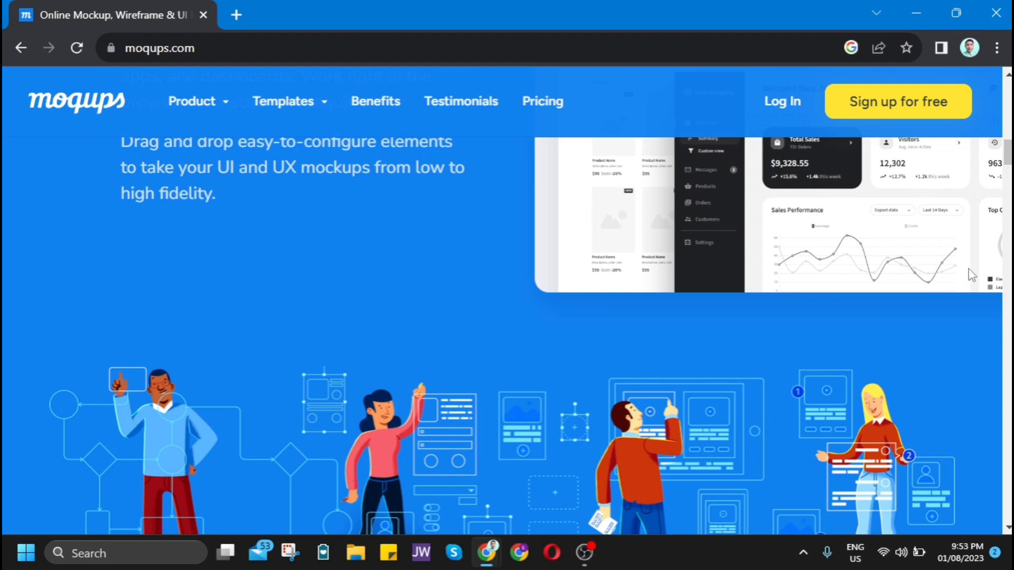
drag(1007, 151, 1009, 92)
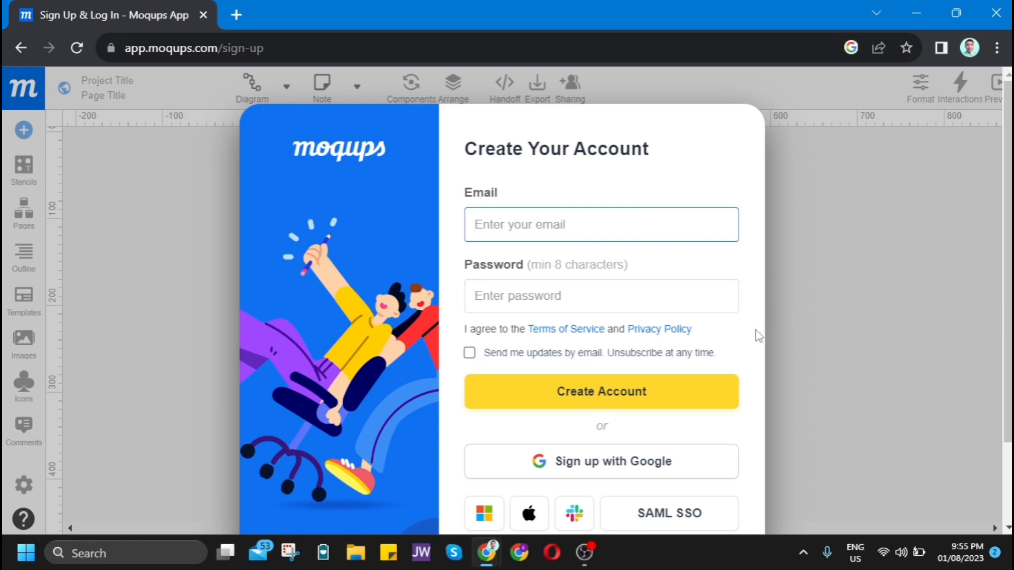
- Scroll down the Create Your Account page toward the sign-up options
scroll(758, 335, down, 2)
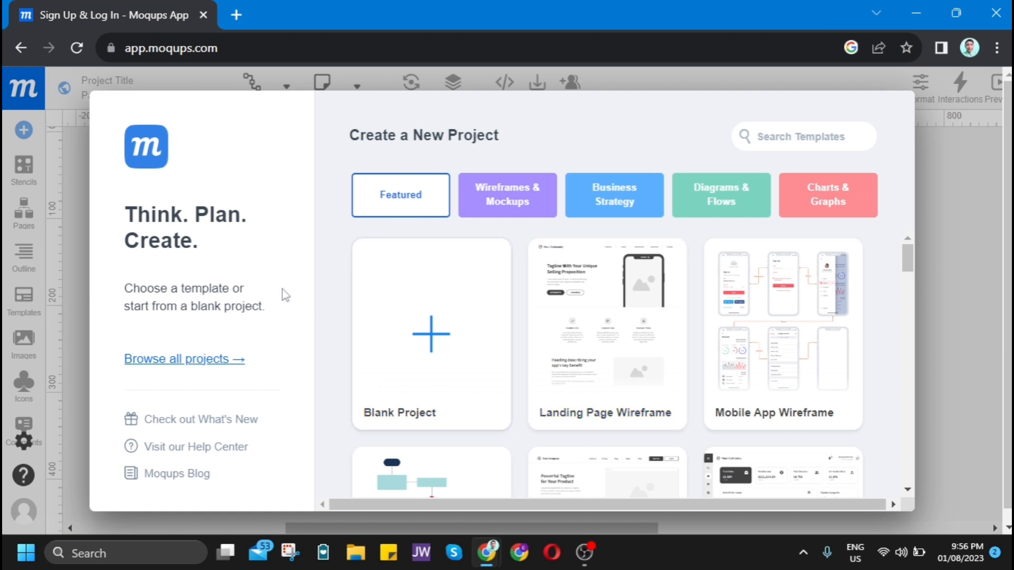
scroll(339, 271, down, 3)
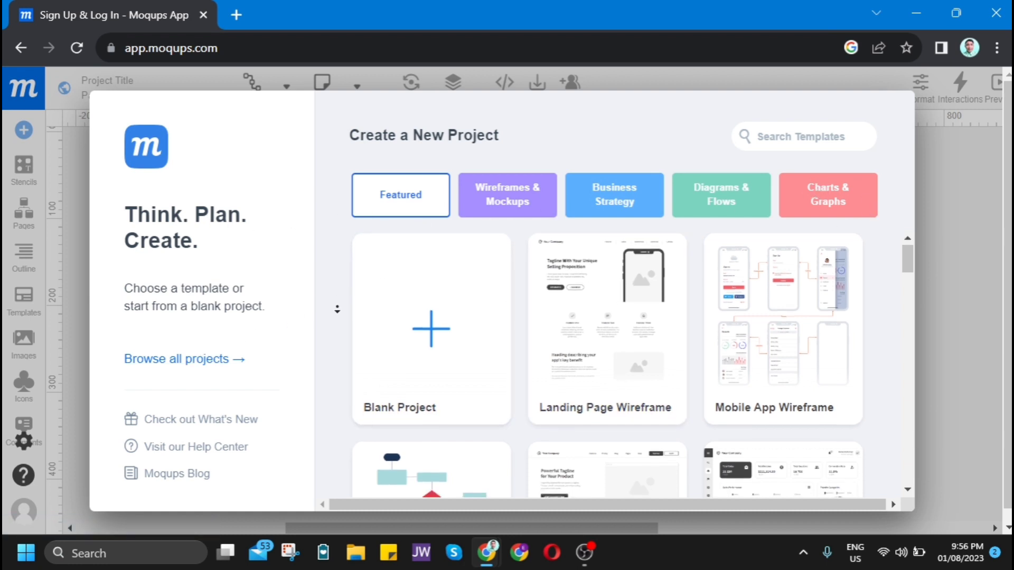
scroll(340, 308, down, 3)
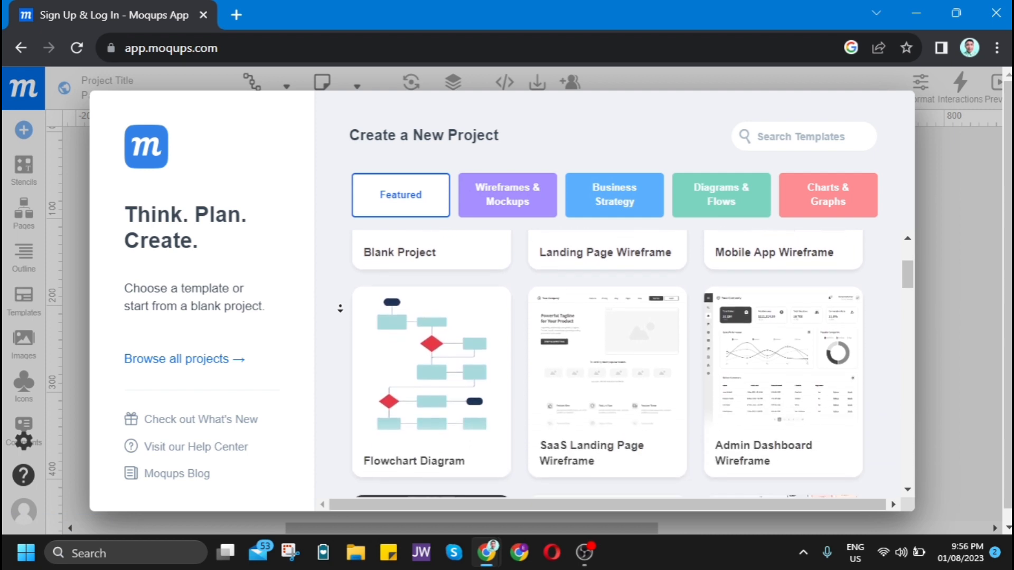
scroll(339, 309, down, 3)
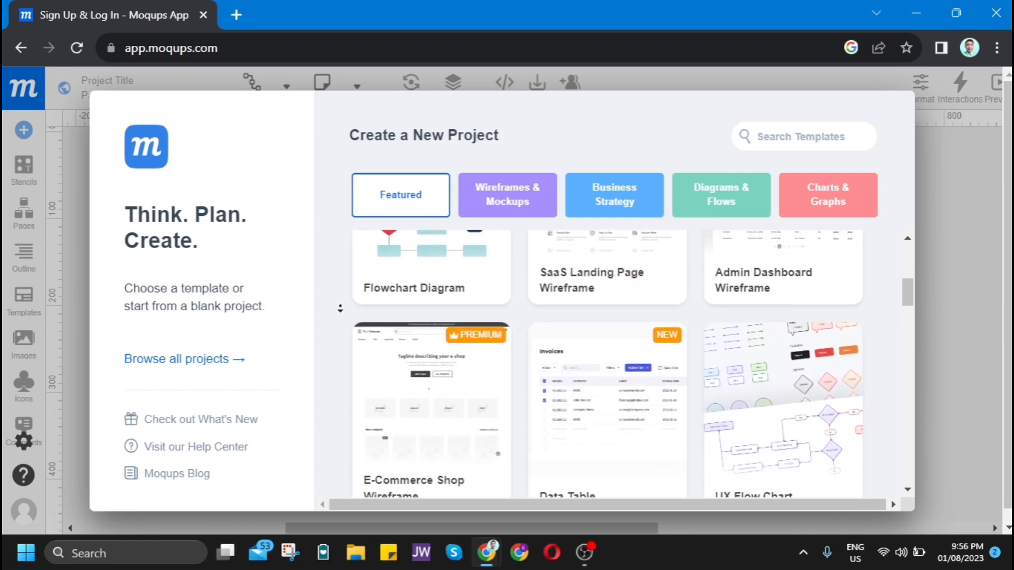
scroll(339, 309, down, 3)
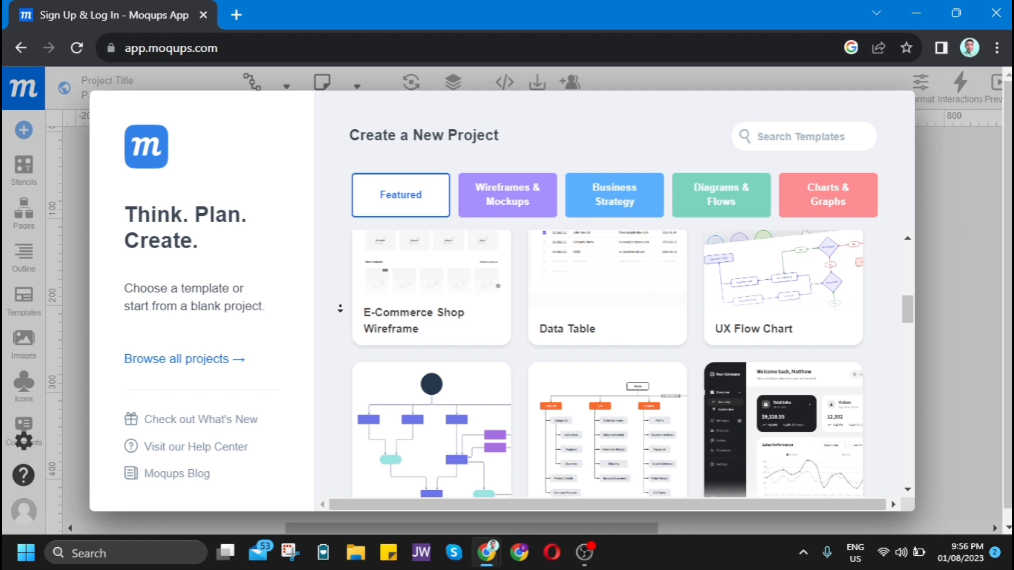
scroll(340, 309, down, 3)
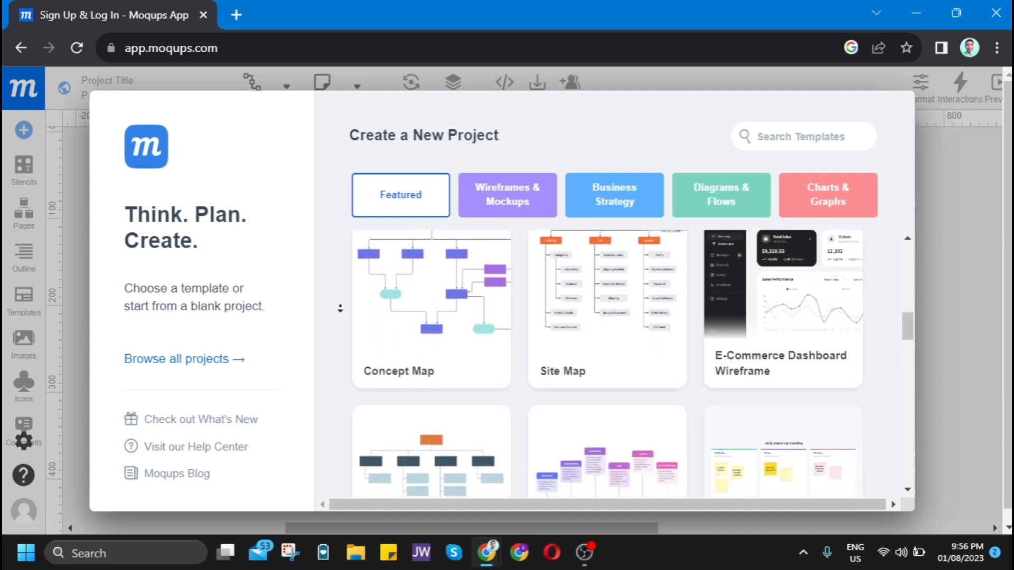
scroll(340, 309, down, 3)
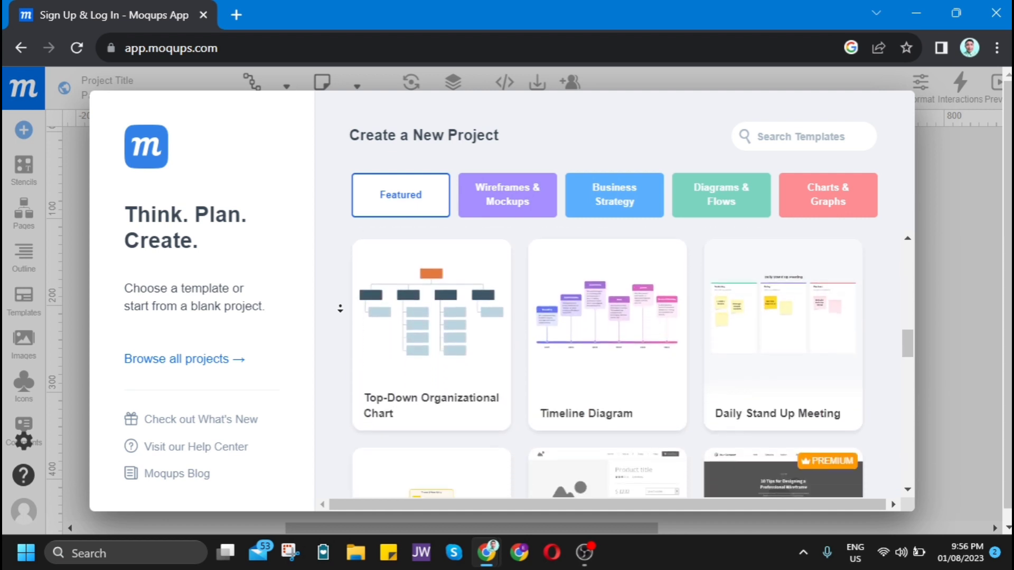
scroll(339, 309, down, 3)
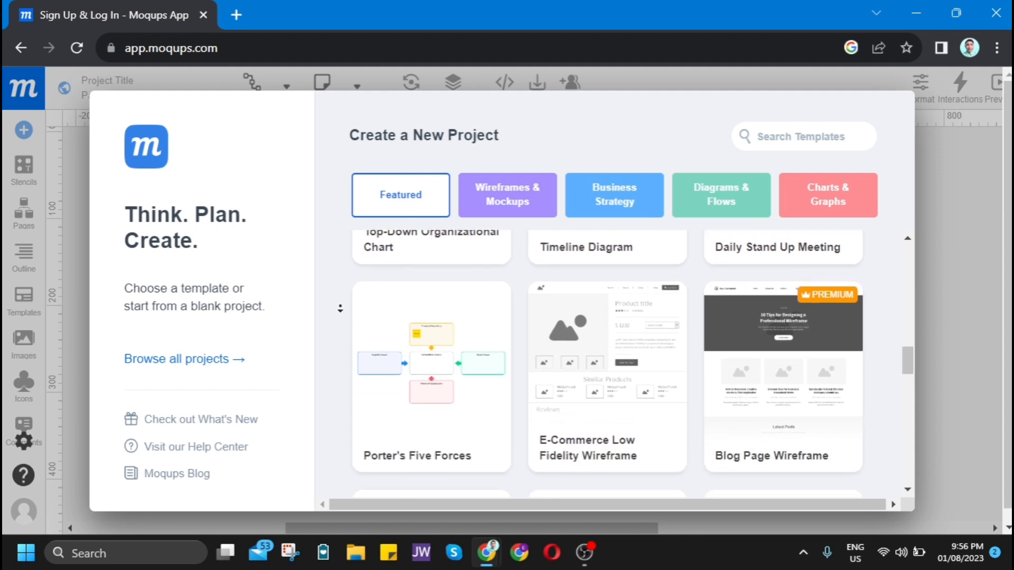
scroll(337, 309, down, 1)
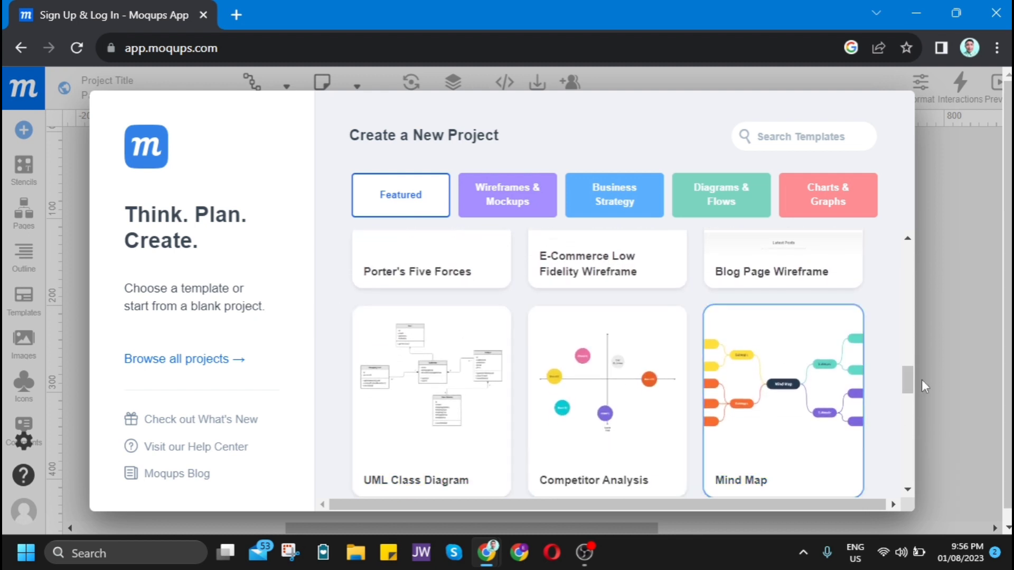
drag(907, 379, 912, 251)
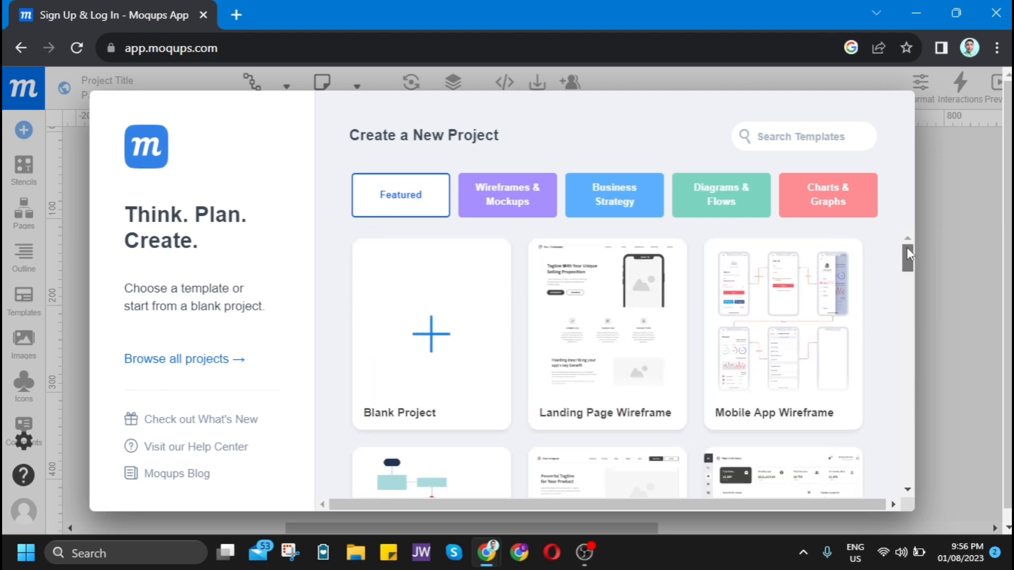
- Start a project from the Landing Page Wireframe template and scroll to its phone-mockup hero section
click(616, 348)
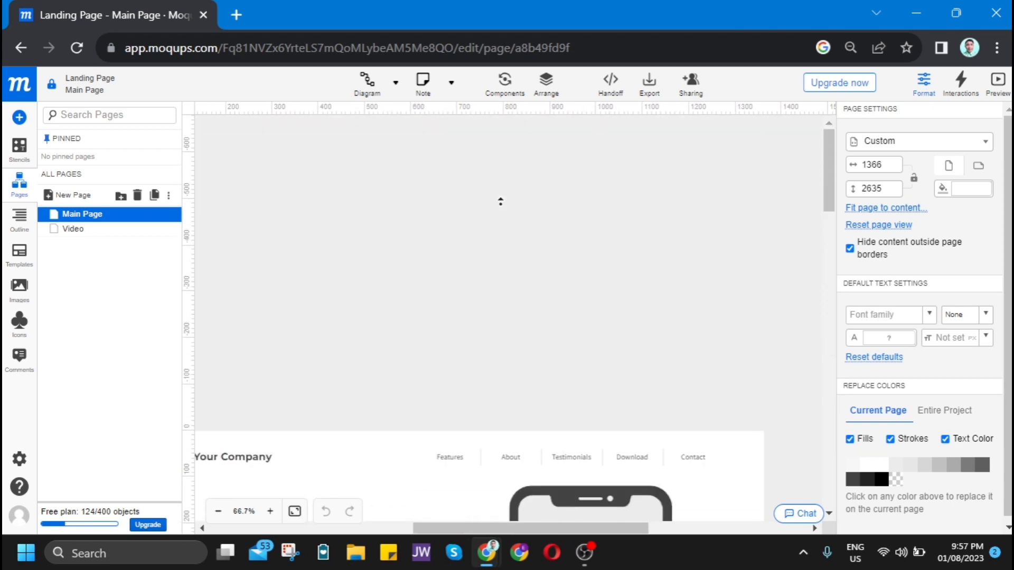
scroll(555, 275, down, 5)
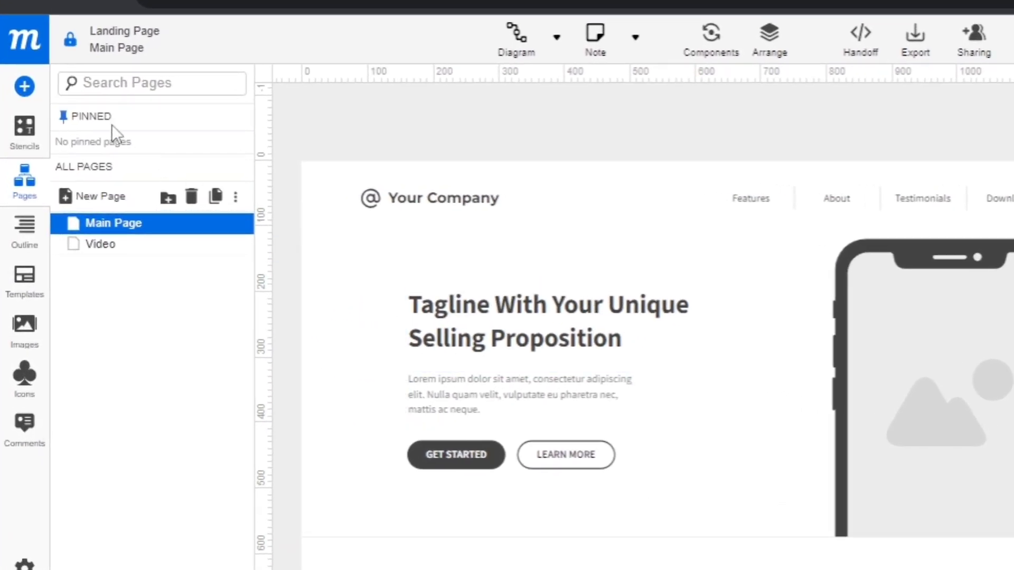
- Show the Stencils library and scroll through its categories to Search input and Scrollbar
click(24, 137)
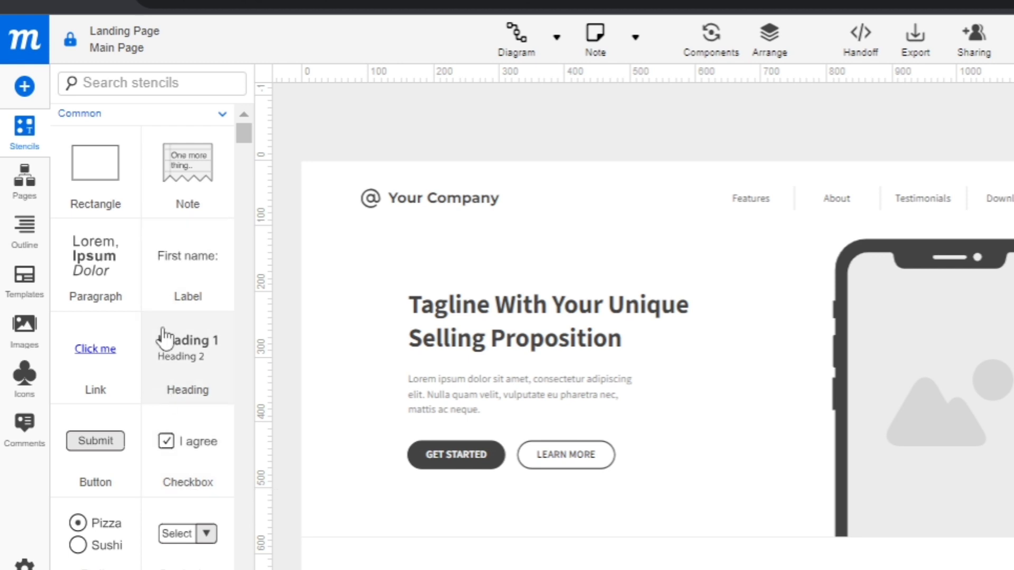
drag(239, 137, 239, 157)
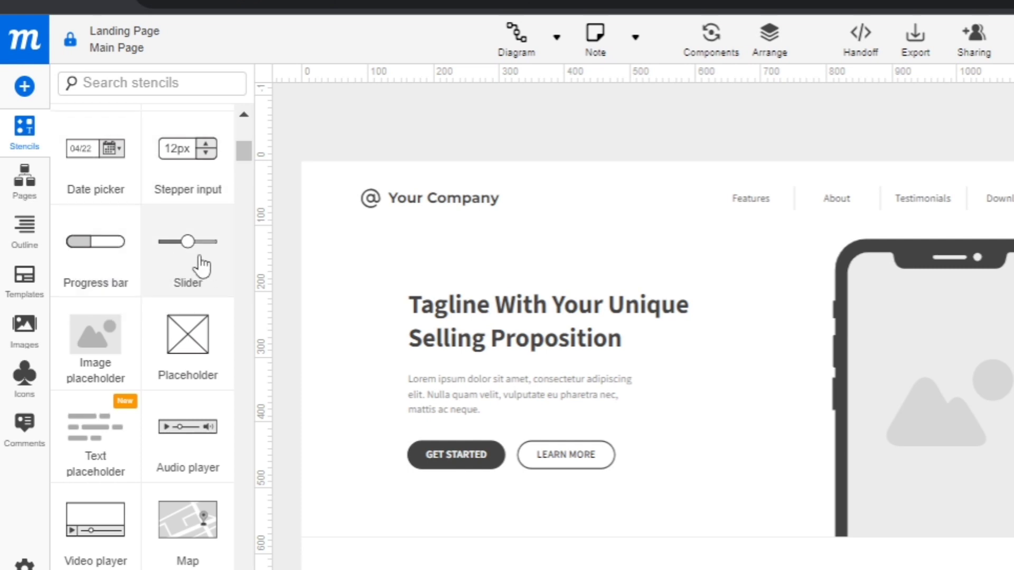
scroll(197, 473, down, 2)
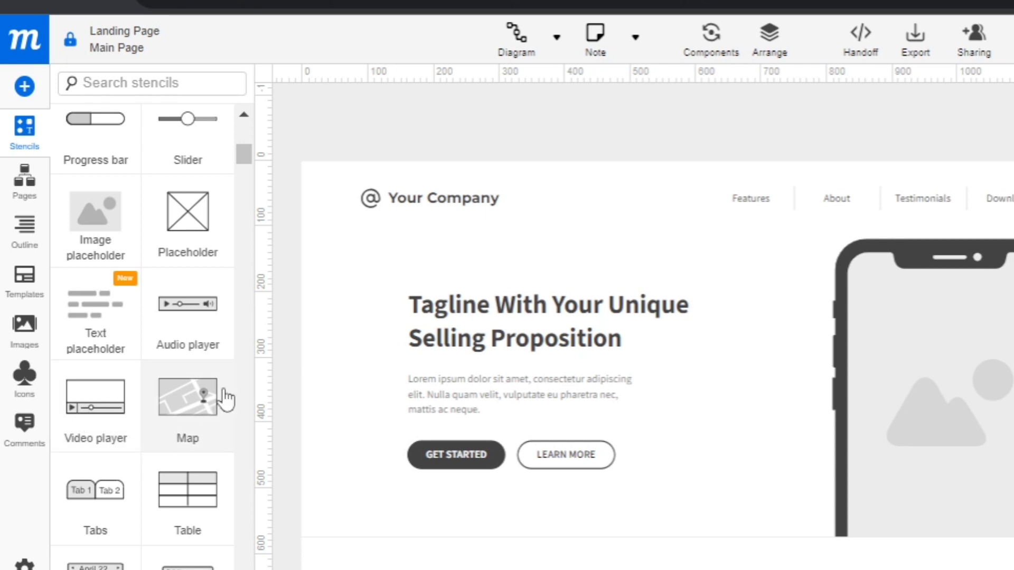
scroll(188, 482, down, 2)
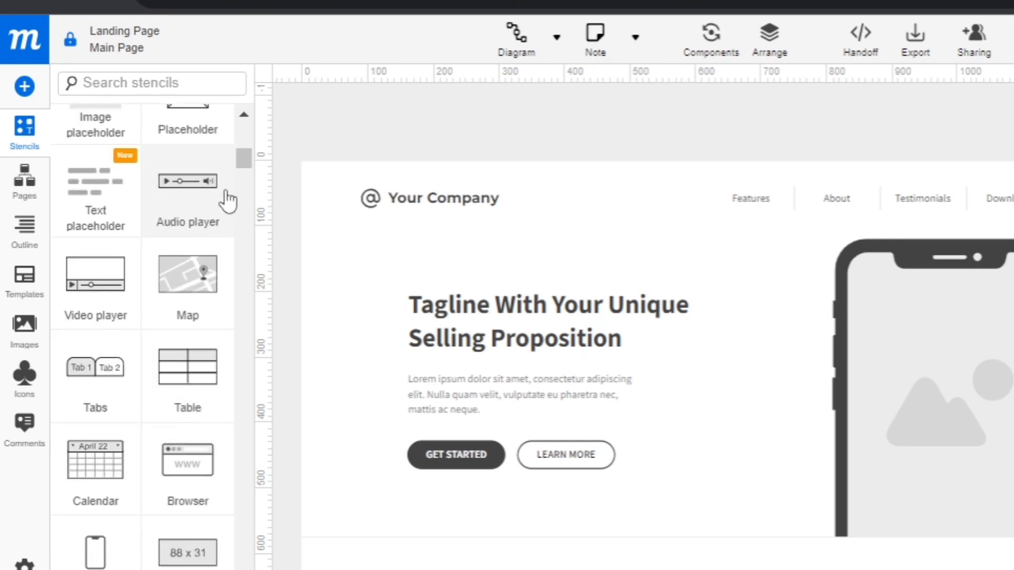
scroll(244, 163, down, 9)
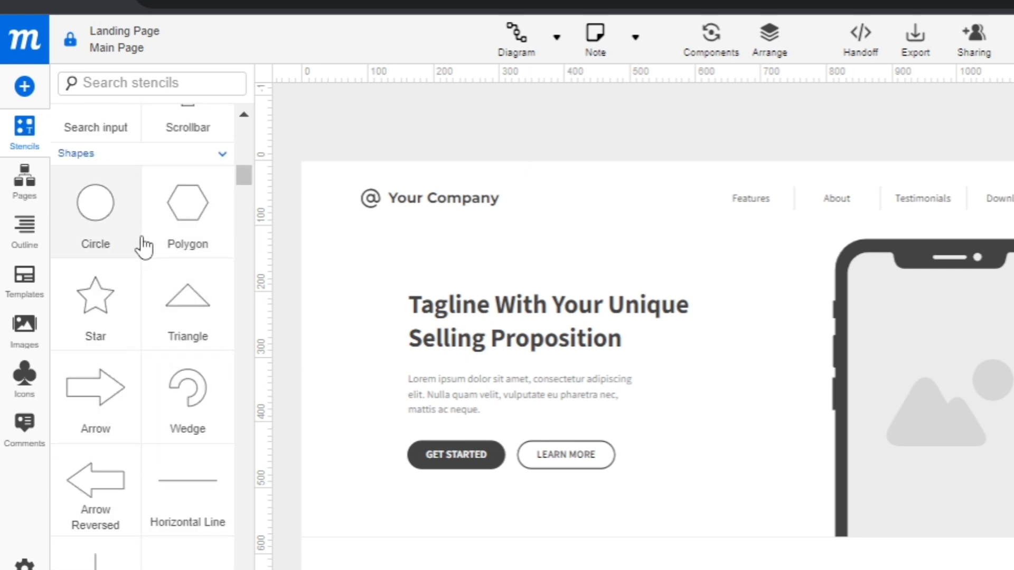
scroll(192, 508, down, 4)
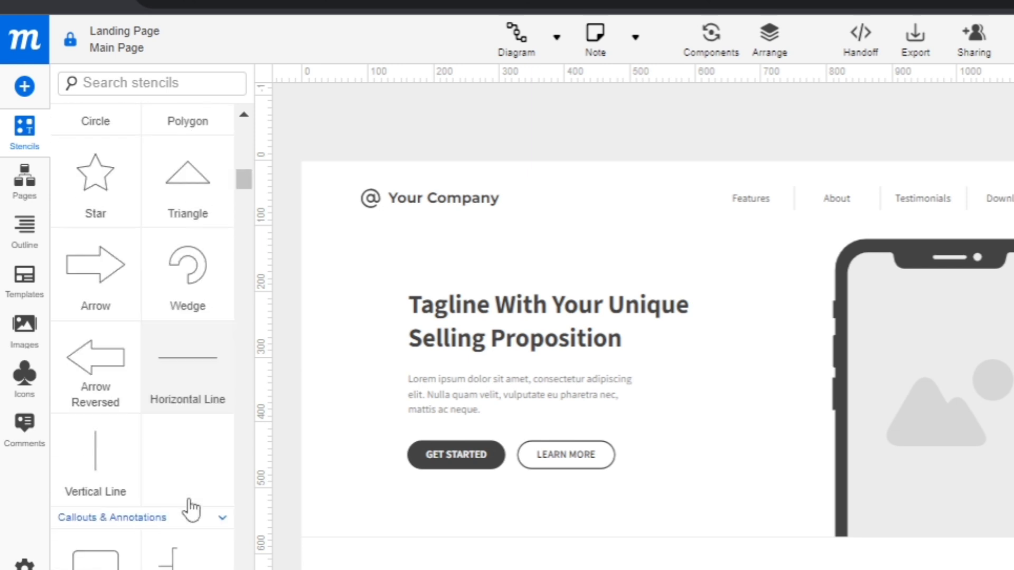
scroll(186, 500, down, 2)
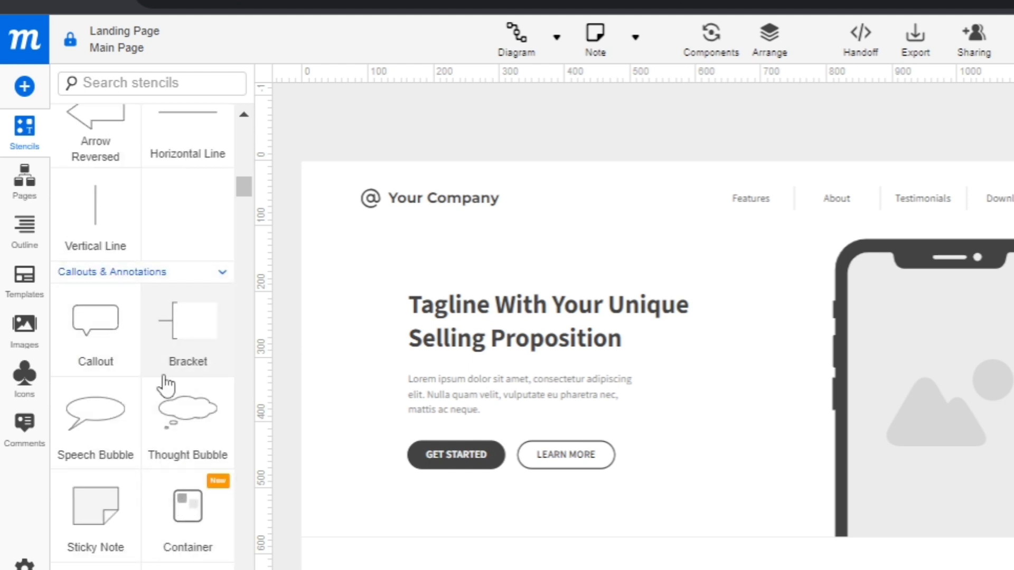
scroll(158, 433, down, 4)
scroll(144, 493, down, 2)
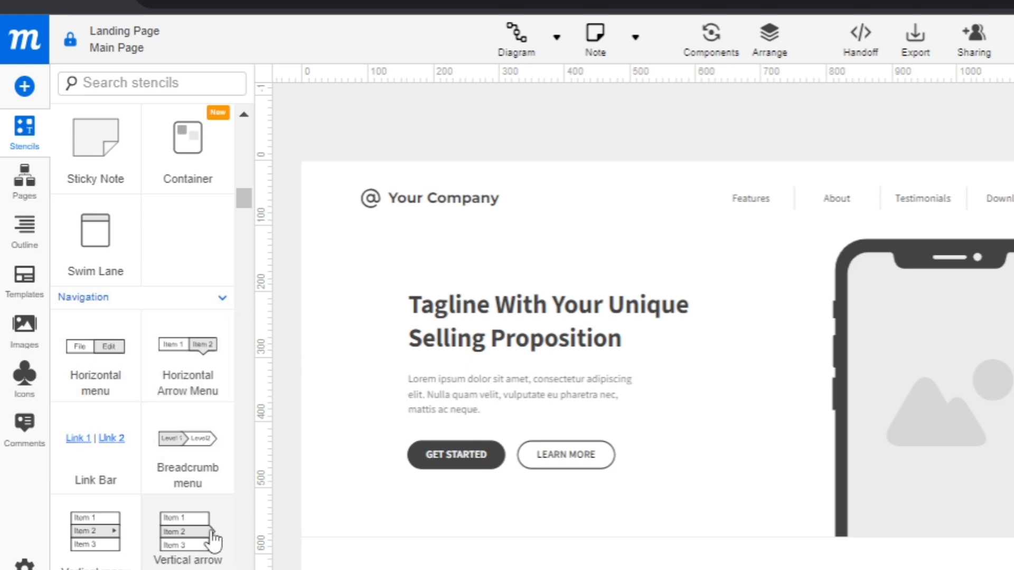
scroll(199, 549, down, 6)
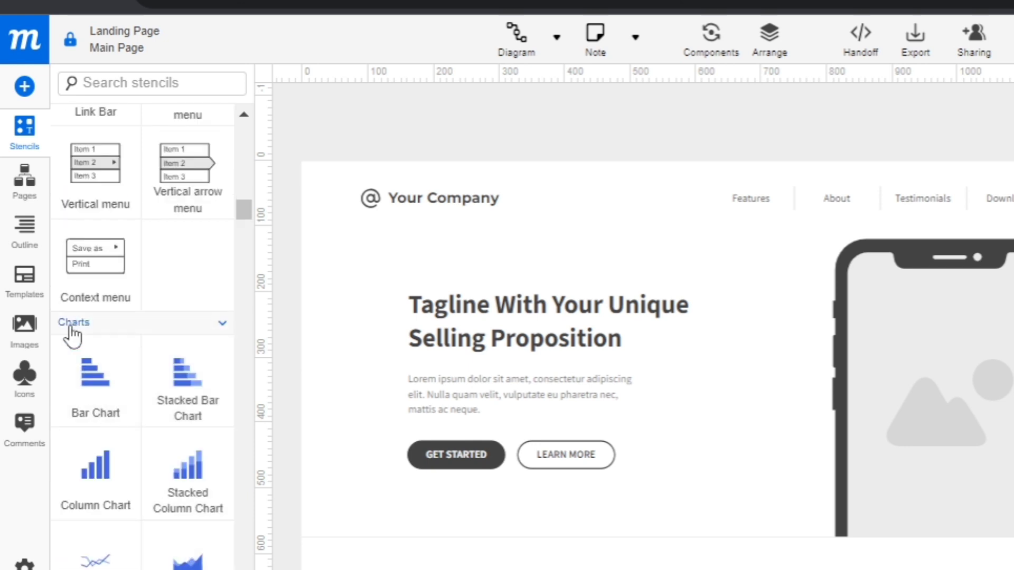
scroll(130, 533, down, 12)
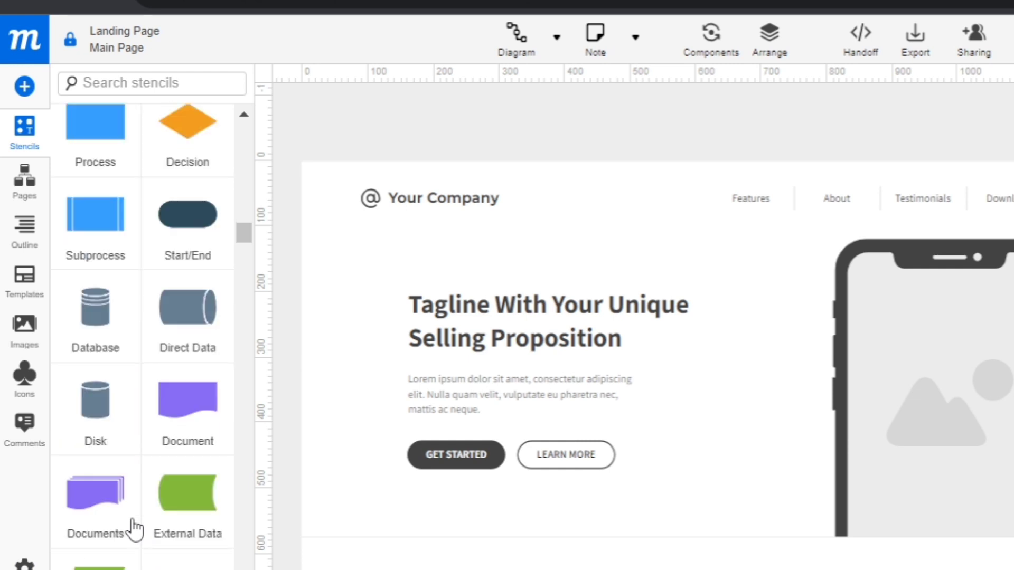
scroll(135, 528, down, 12)
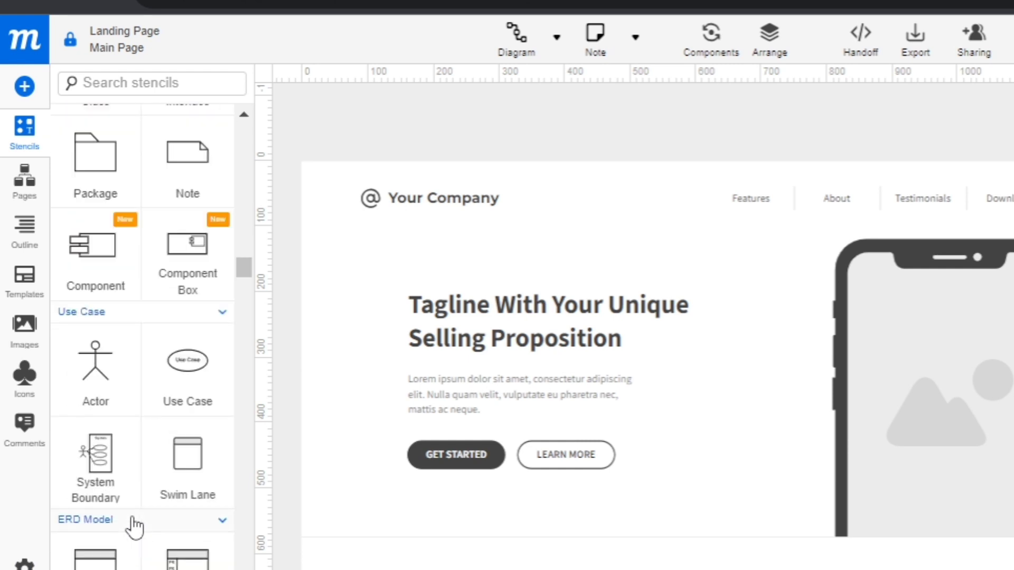
scroll(135, 525, down, 6)
scroll(158, 513, up, 20)
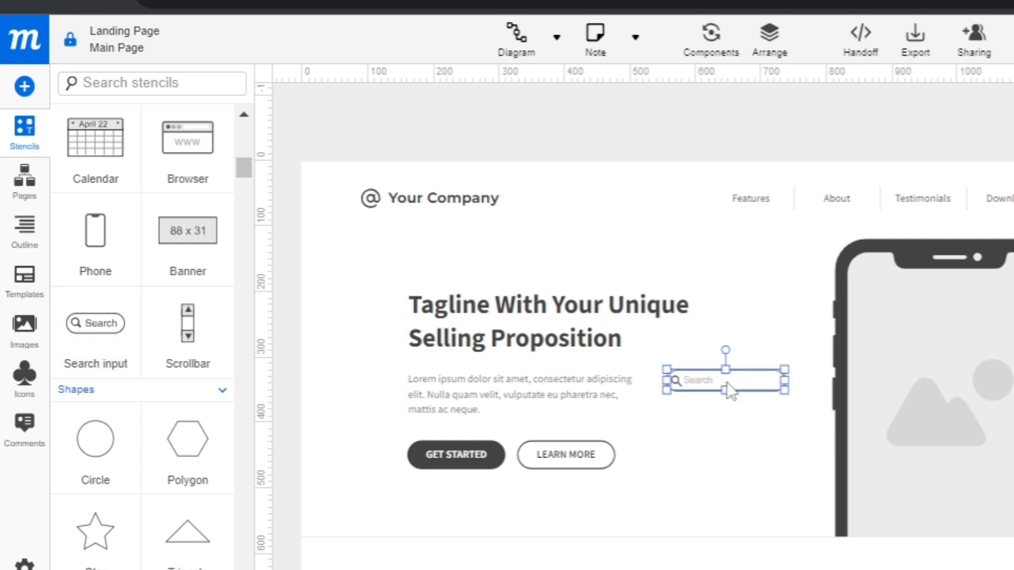
- Add a Search input below Your Company and a tall Scrollbar stretched down the left edge
drag(727, 382, 433, 233)
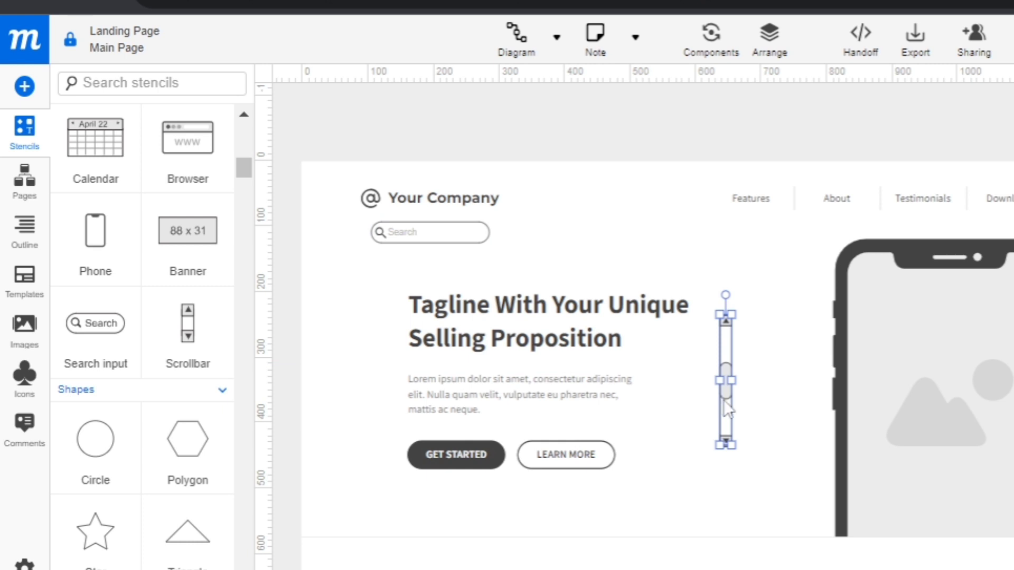
drag(723, 401, 361, 330)
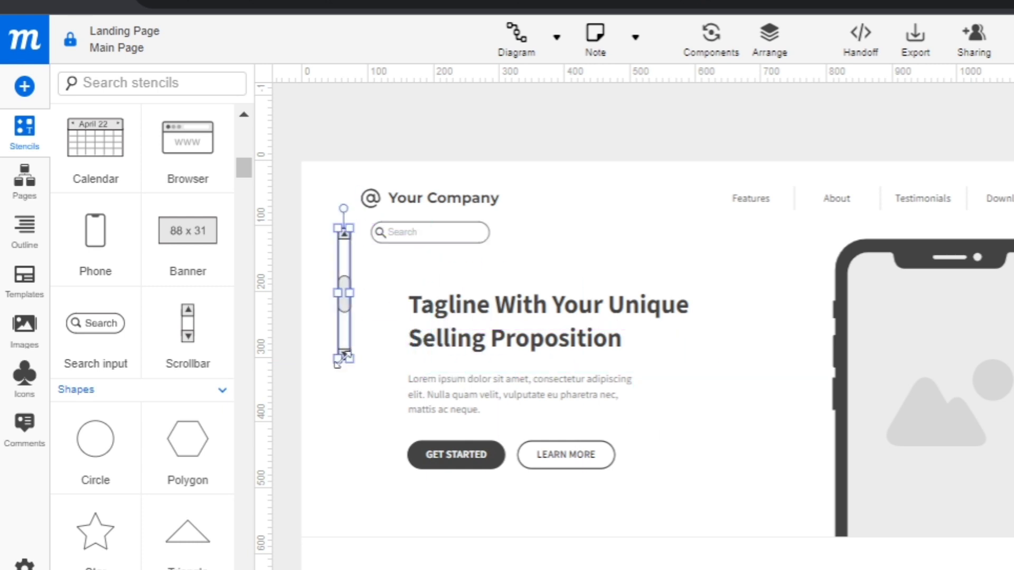
drag(341, 360, 326, 568)
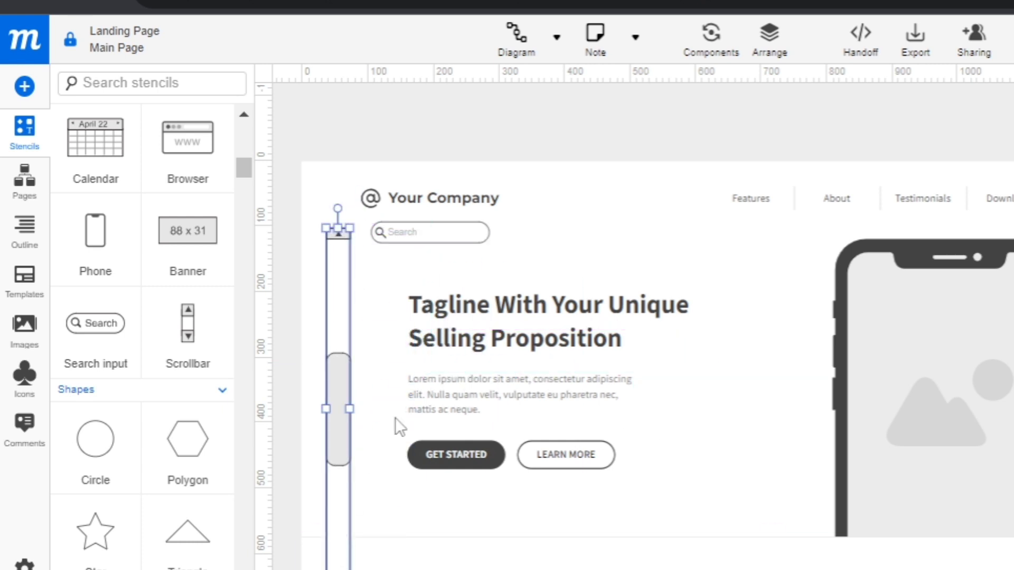
click(615, 180)
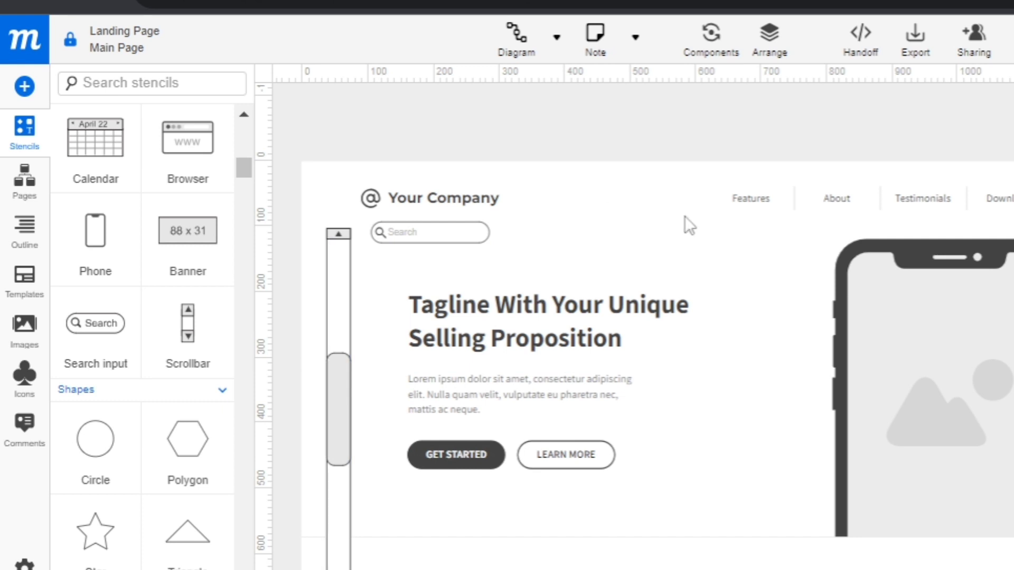
- Show the Pages list, preview the Video page, then return to Main Page
click(25, 182)
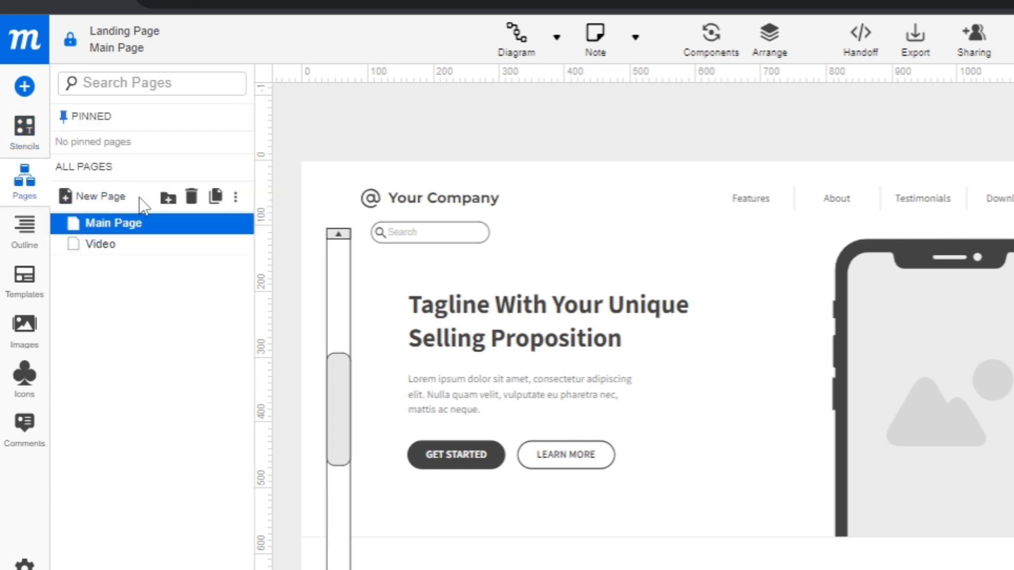
click(116, 246)
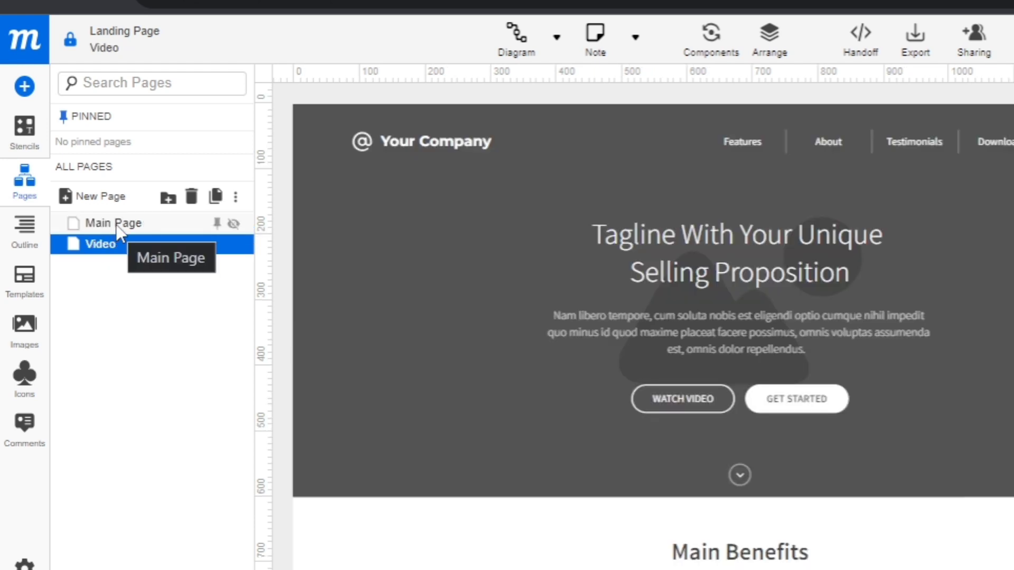
click(120, 230)
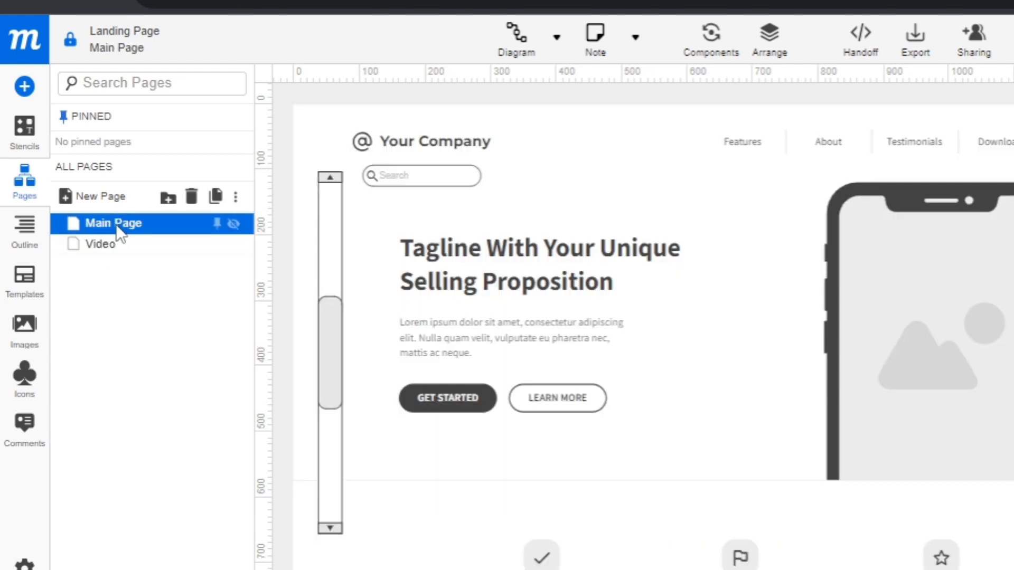
- Show the Outline panel and scroll its layers, such as Scrollbar 1 and Search input 1
click(24, 229)
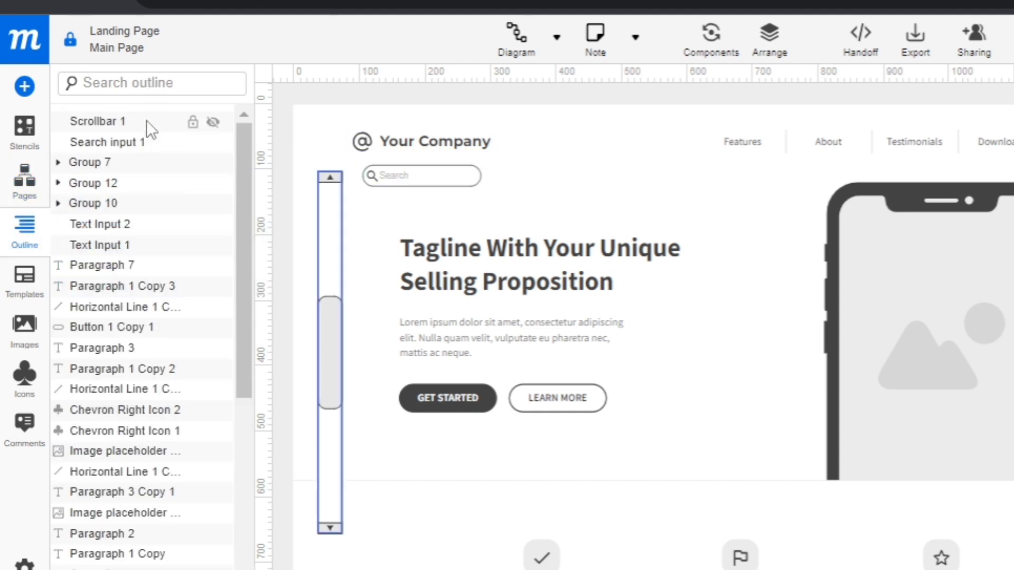
drag(233, 140, 231, 188)
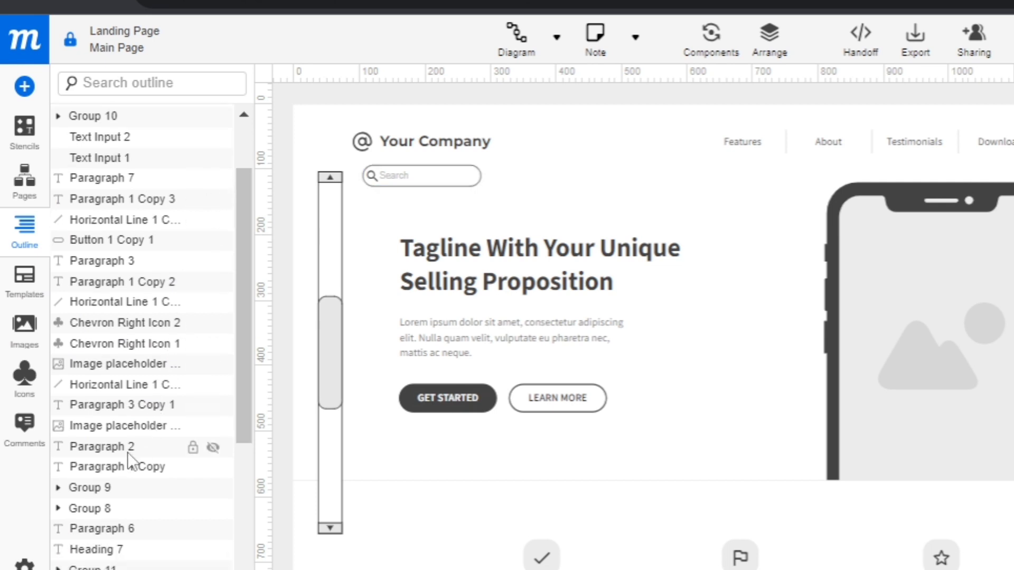
scroll(126, 454, down, 5)
scroll(127, 454, down, 2)
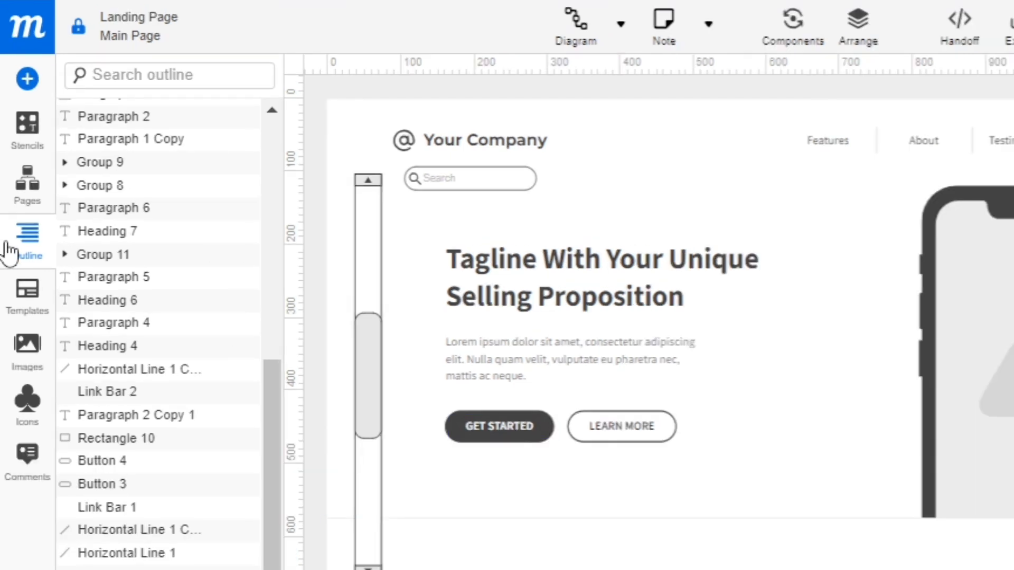
- Look at the Templates library, then show the still-empty project Images library
click(23, 315)
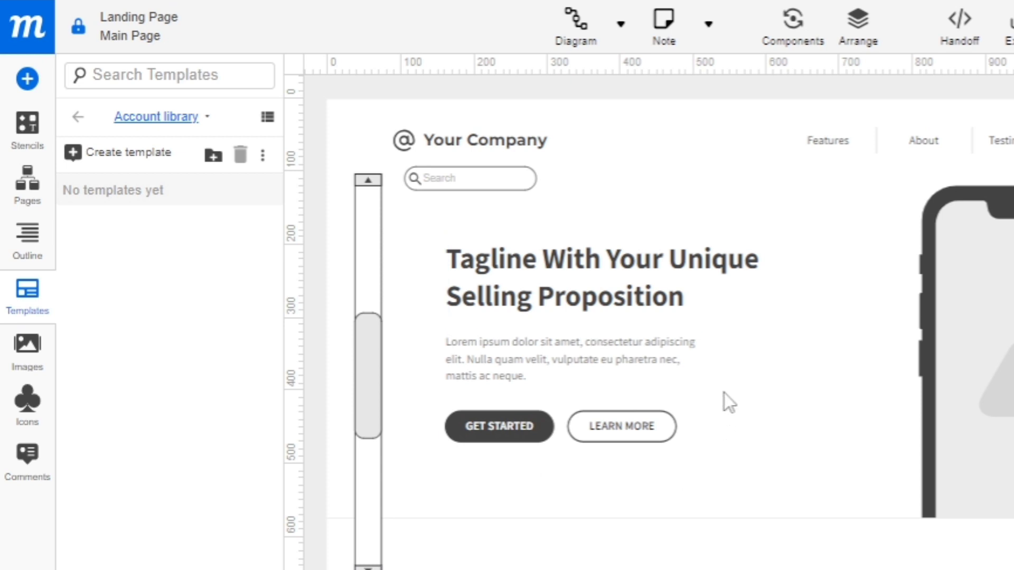
click(18, 364)
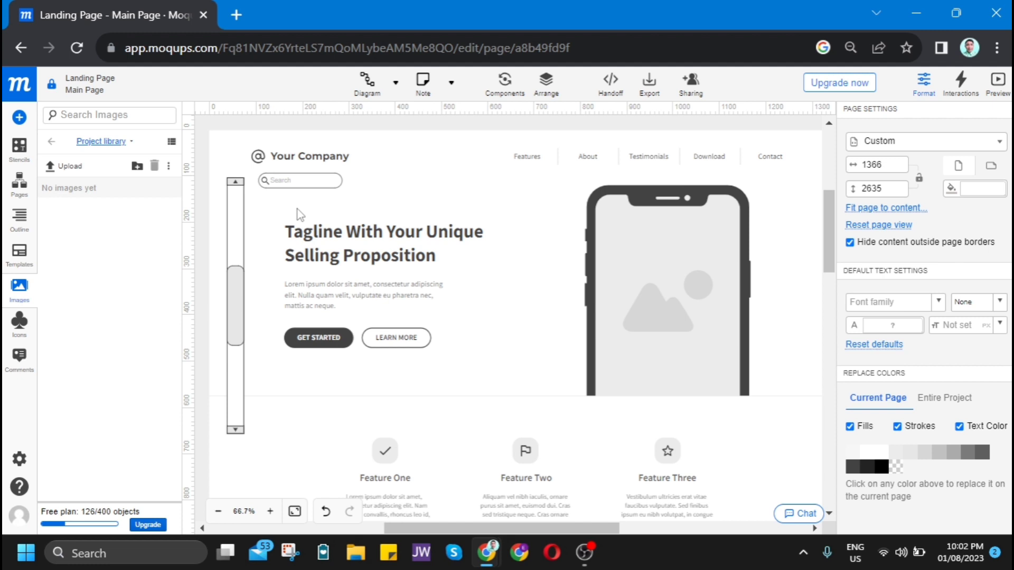
- Upload the T-shirt picture download.jpg into the Project library and select its thumbnail
click(77, 170)
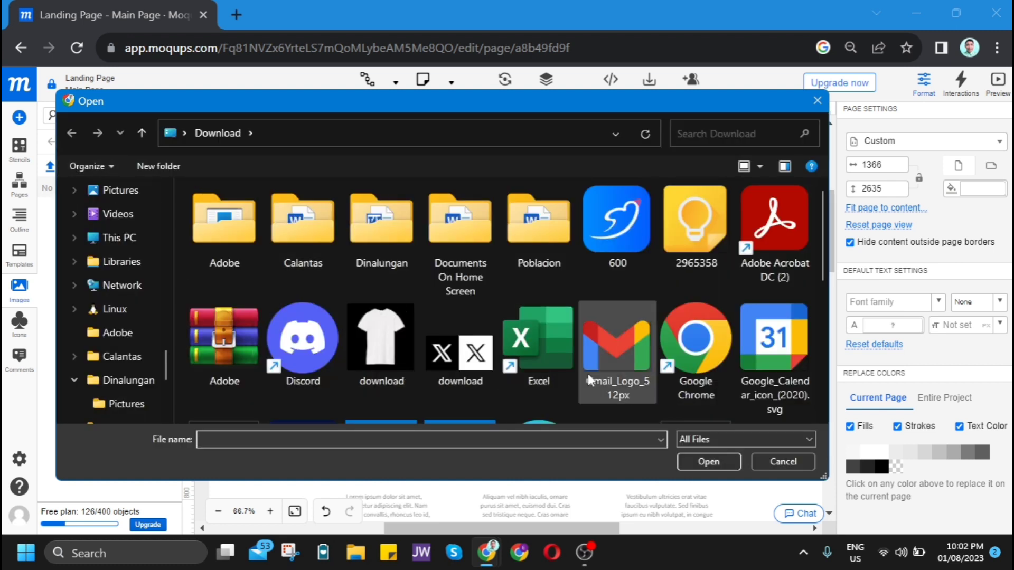
scroll(587, 372, down, 5)
scroll(584, 369, up, 3)
key(Escape)
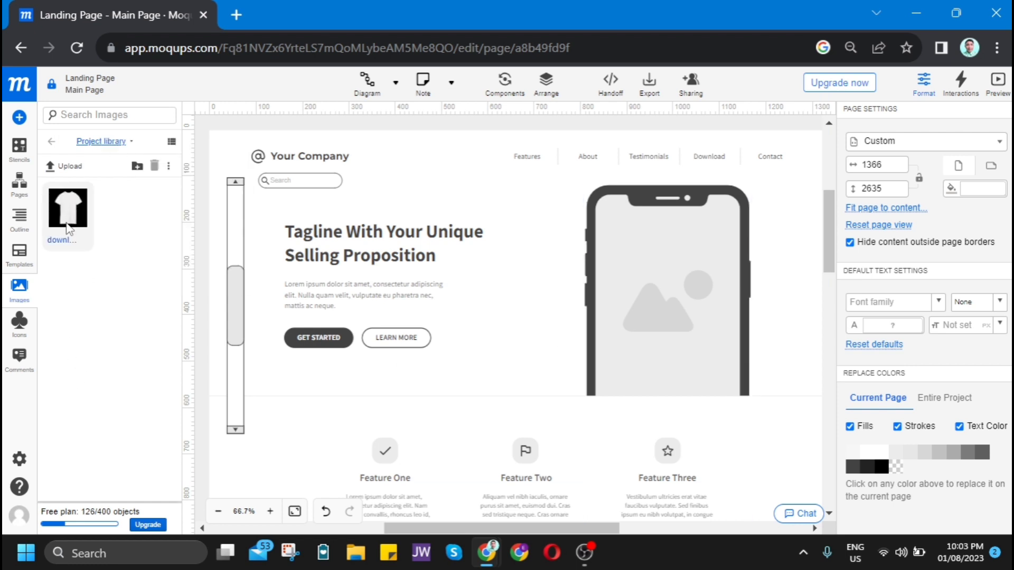
click(71, 218)
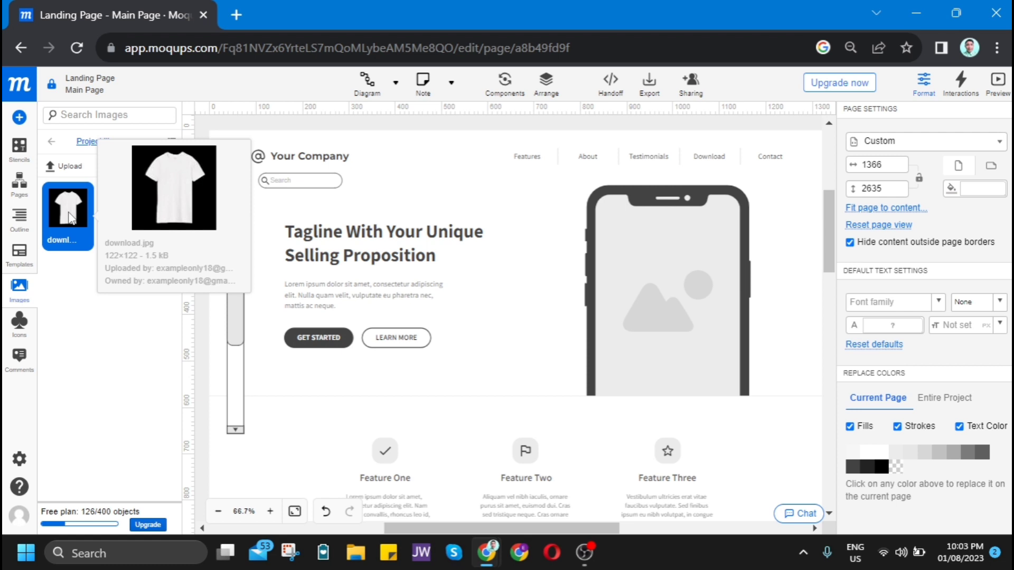
- Insert the T-shirt image inside the phone mockup's screen, enlarged to 254×254
double_click(72, 218)
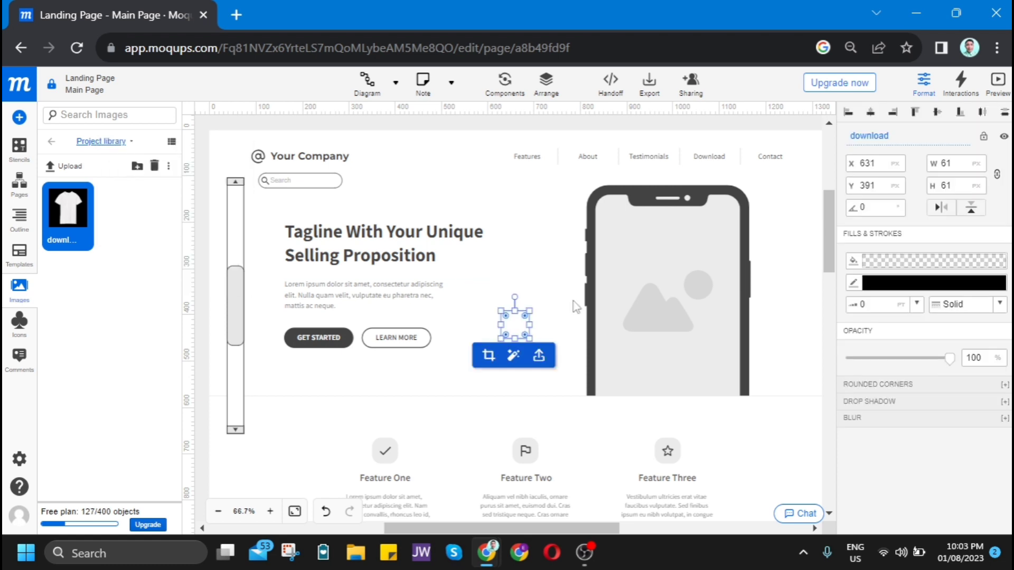
drag(533, 308, 686, 298)
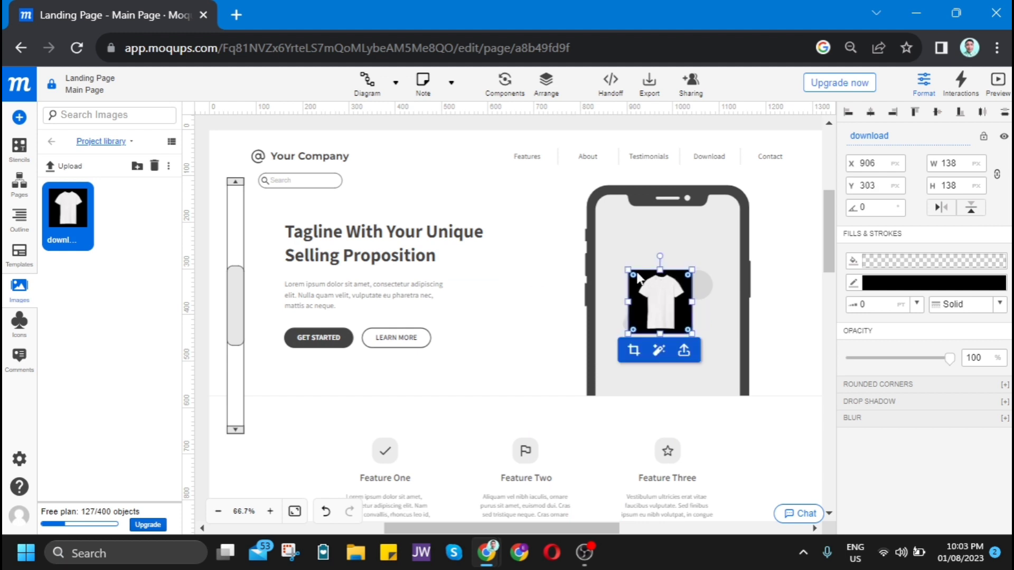
drag(627, 265, 602, 232)
drag(692, 243, 720, 217)
drag(681, 310, 688, 335)
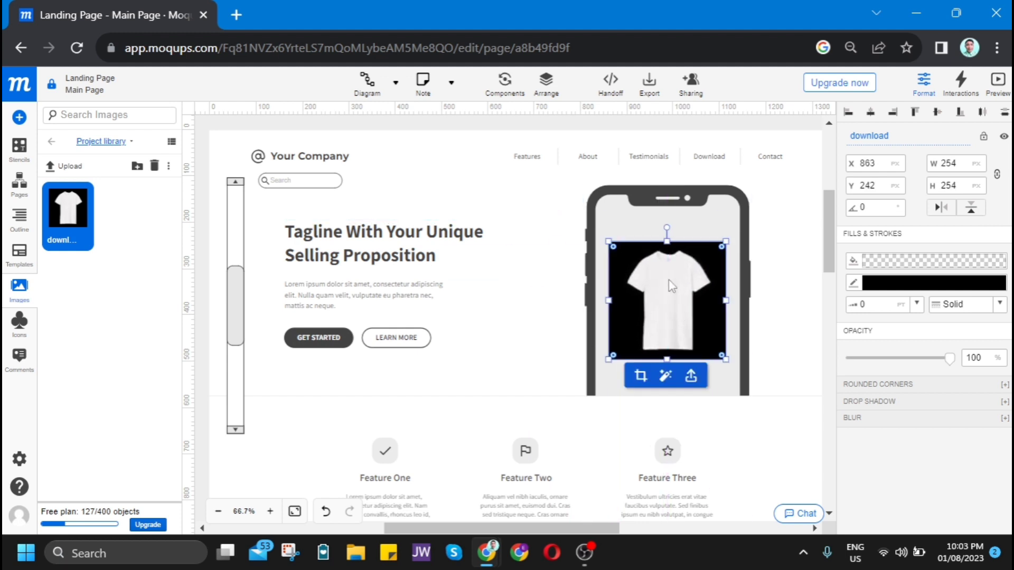
click(548, 327)
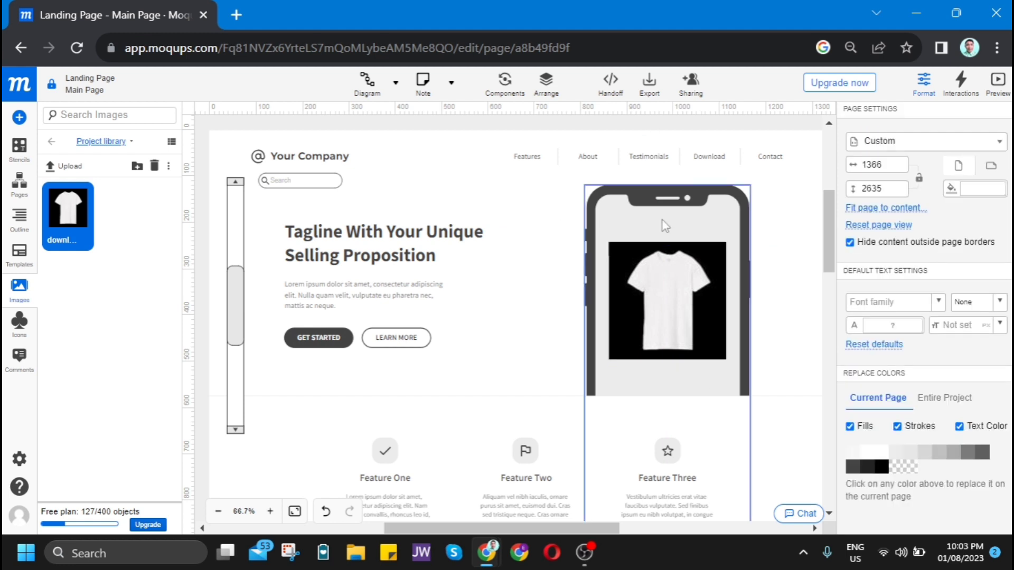
- Place the Material Alarm icon beside the Your Company logo, sized 119×119
click(19, 328)
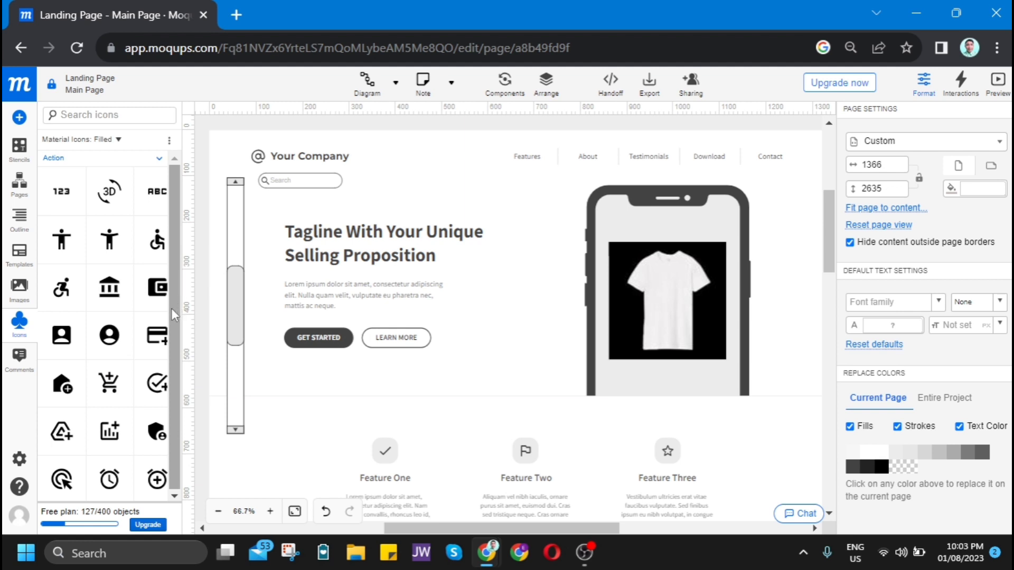
drag(109, 479, 397, 174)
click(448, 177)
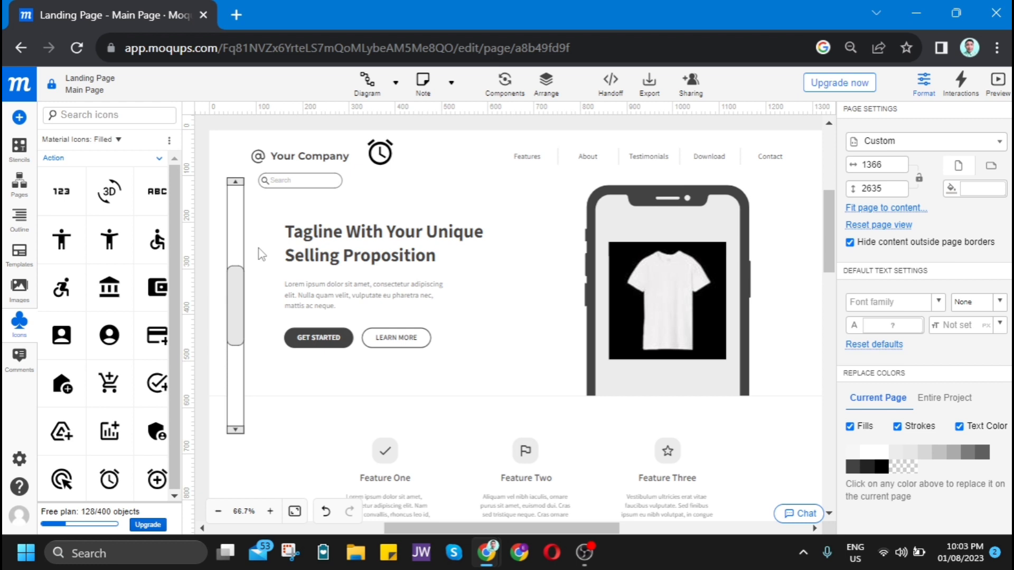
- Show the empty Comments panel and review the editor's Advanced settings
click(19, 358)
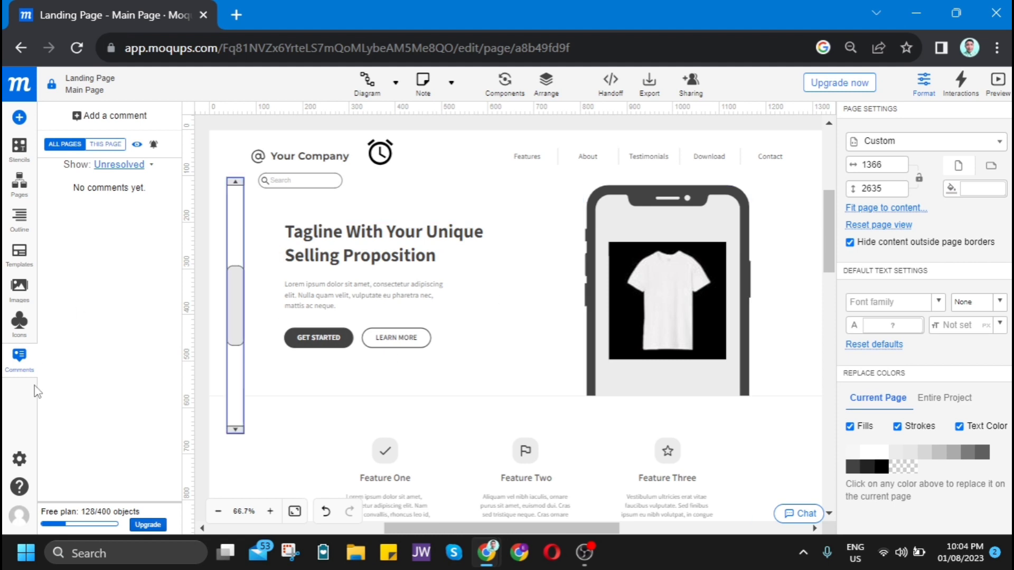
click(20, 458)
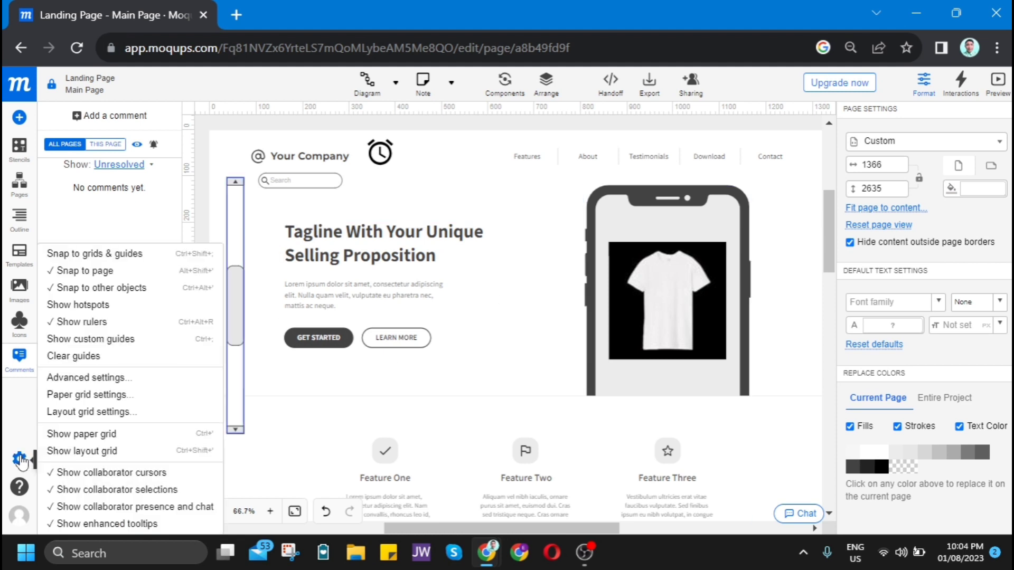
click(99, 380)
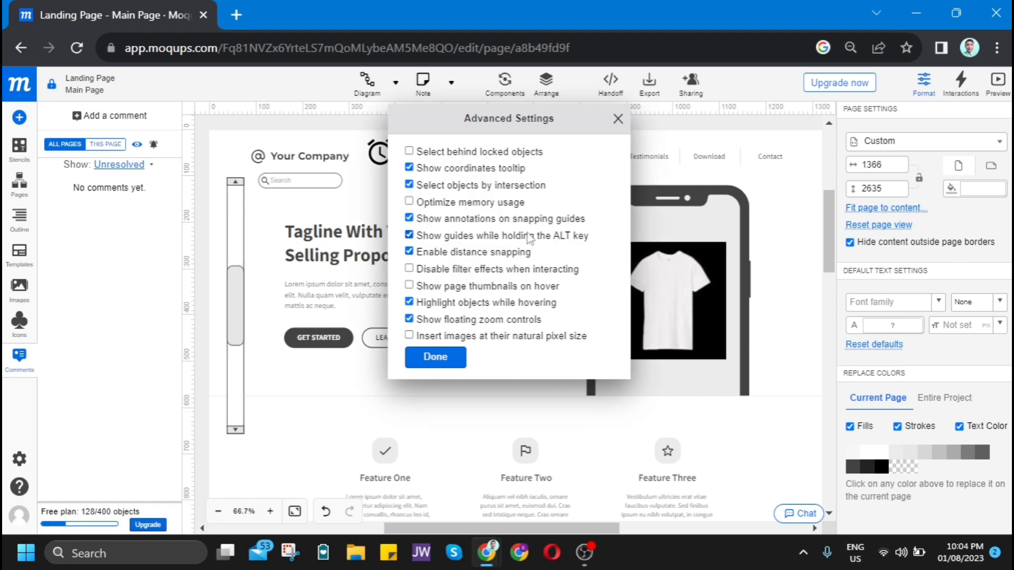
click(460, 362)
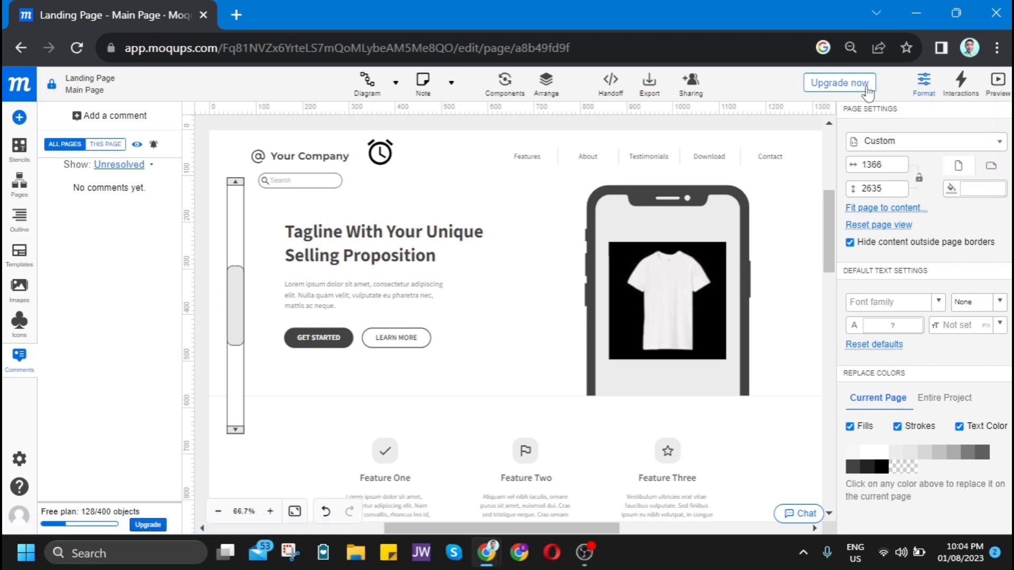
click(924, 82)
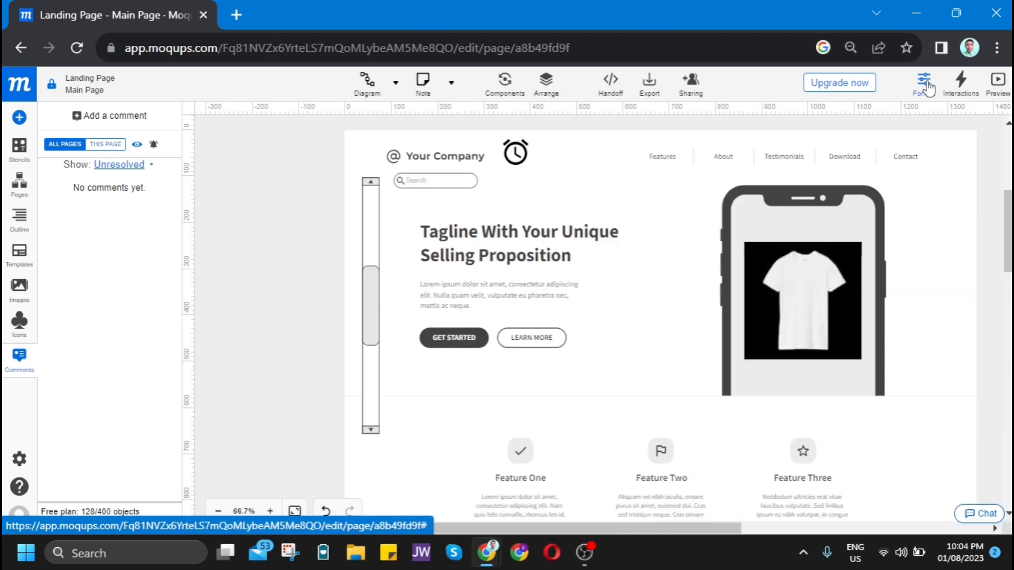
click(925, 83)
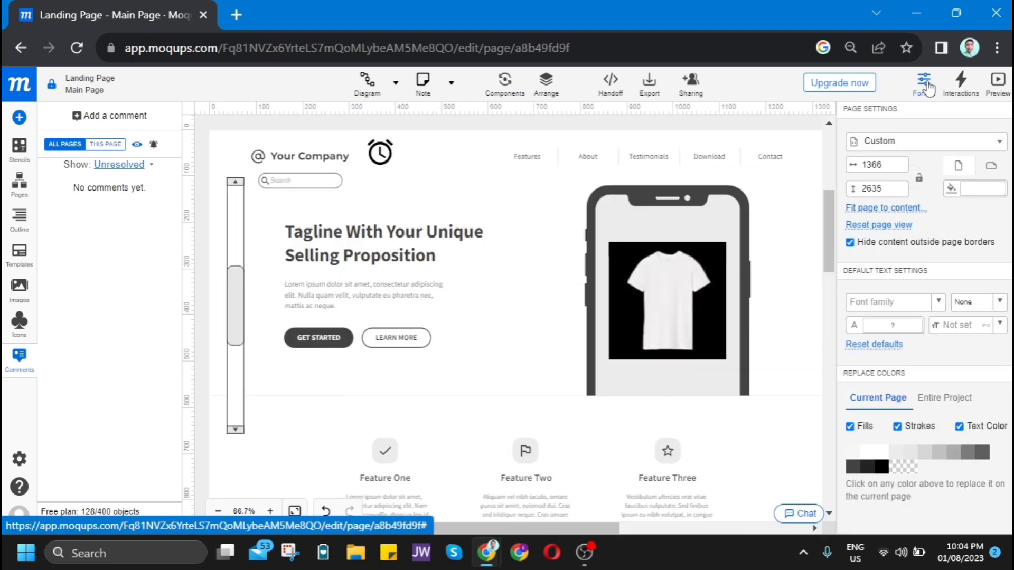
click(925, 85)
click(925, 84)
click(963, 83)
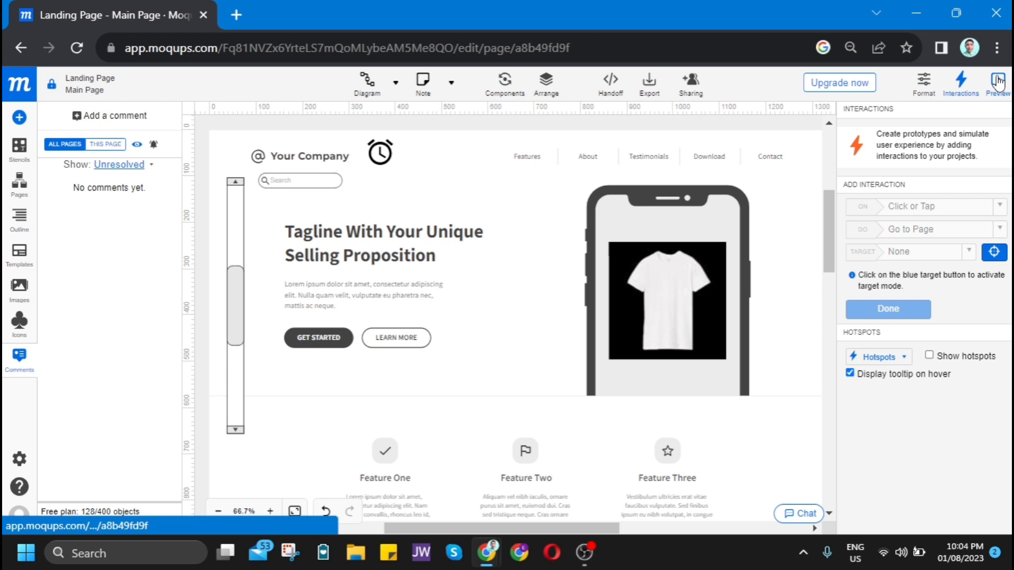
click(925, 83)
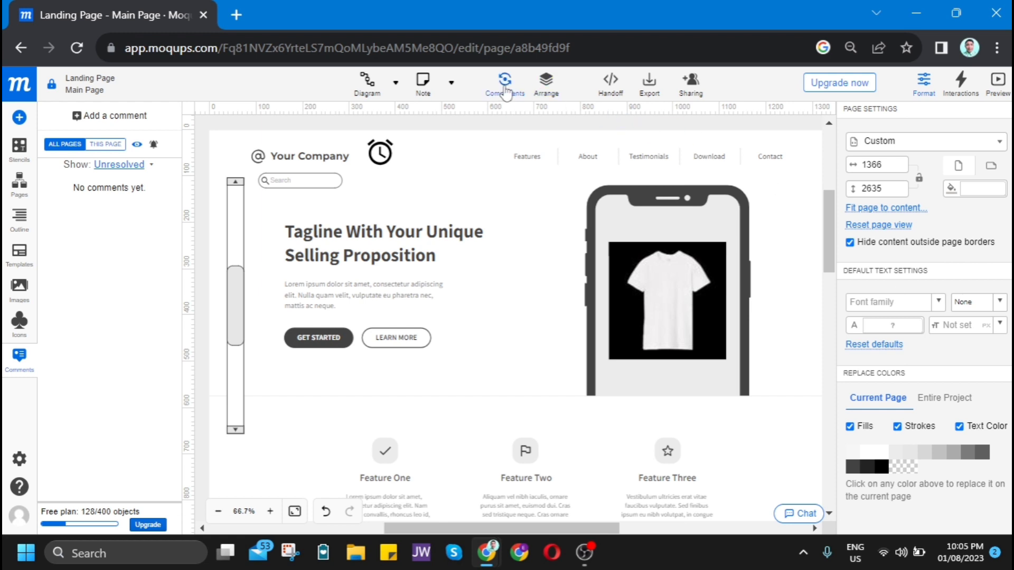
- Draw branching connector arrows out from the Search input with Diagram Quick Draw
click(368, 81)
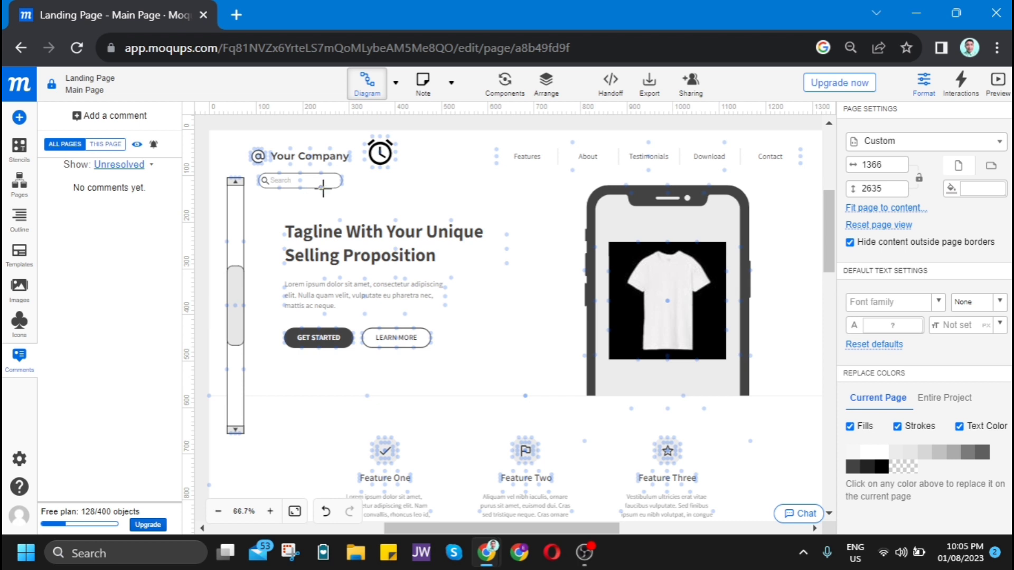
drag(322, 187, 385, 198)
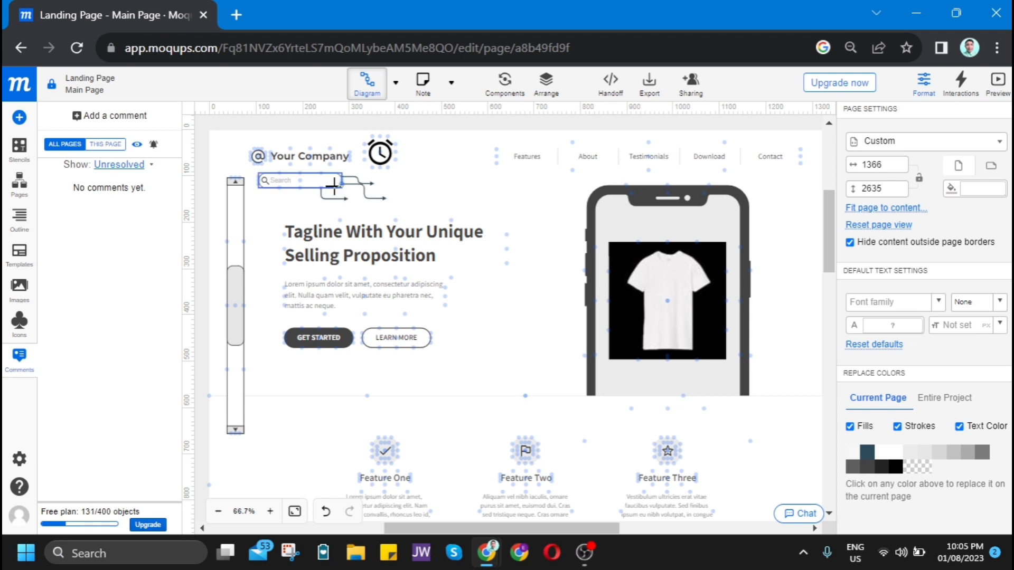
drag(300, 188, 354, 208)
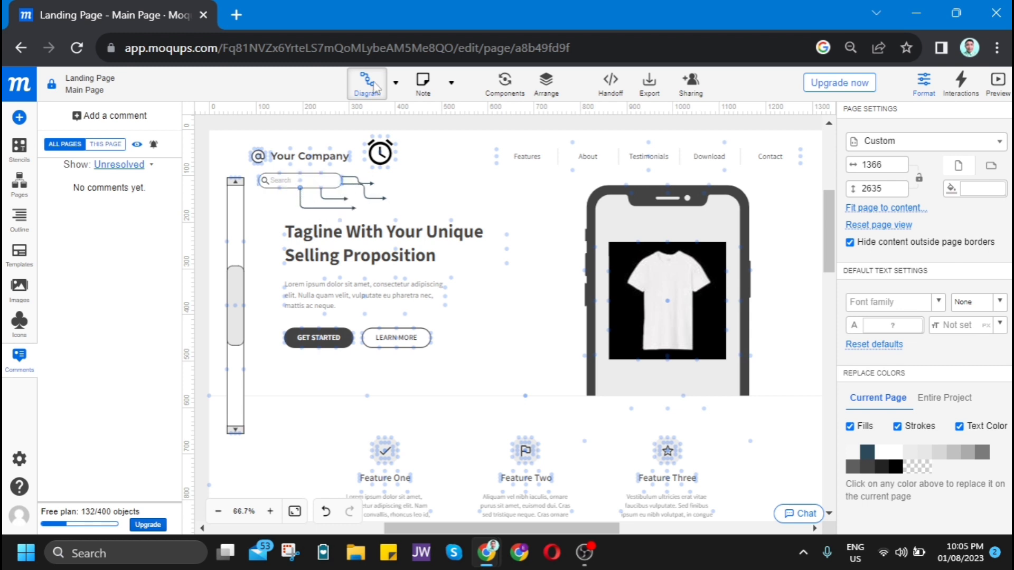
click(376, 88)
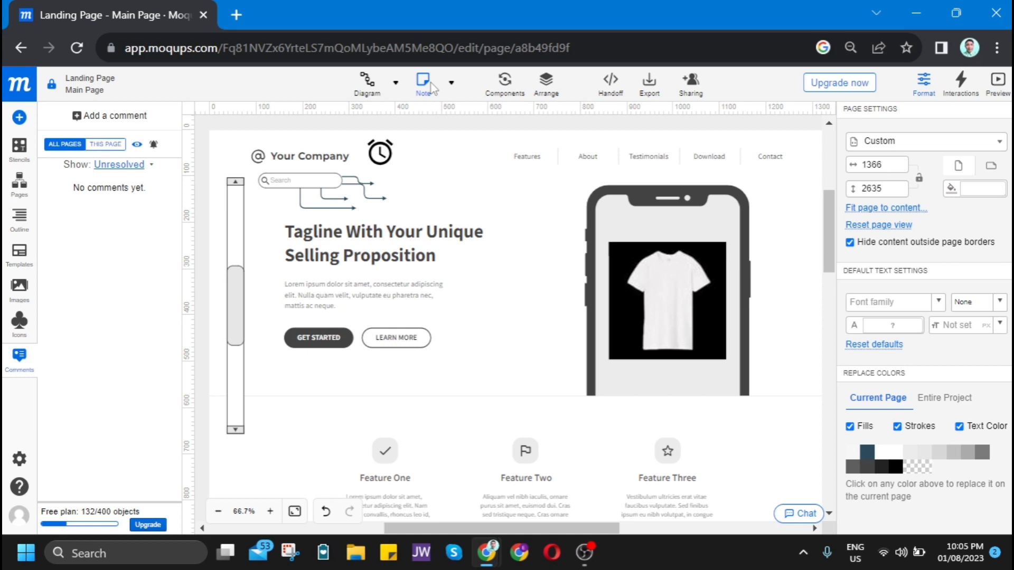
- Add a sticky note and move it below the GET STARTED button
click(431, 84)
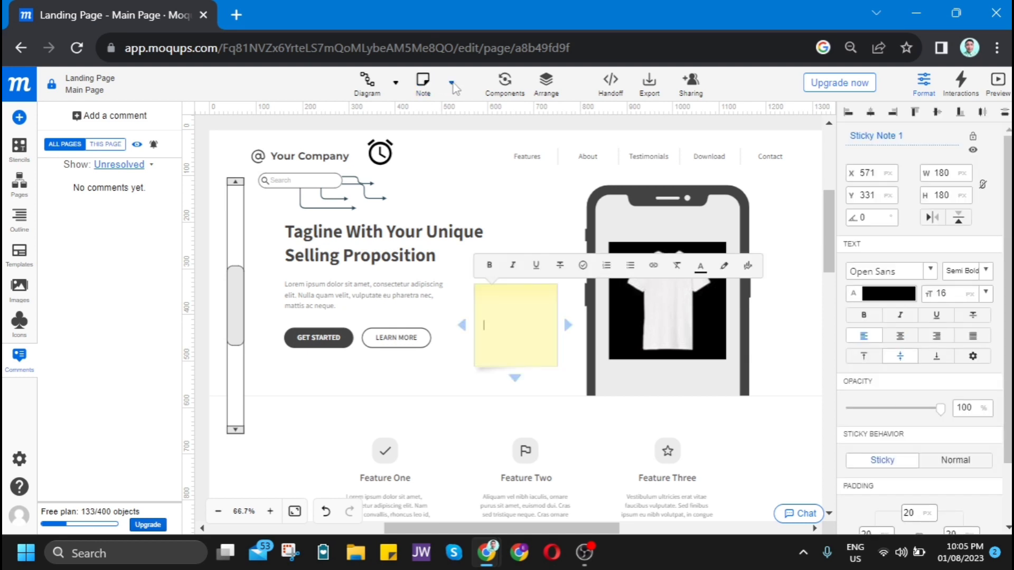
click(451, 83)
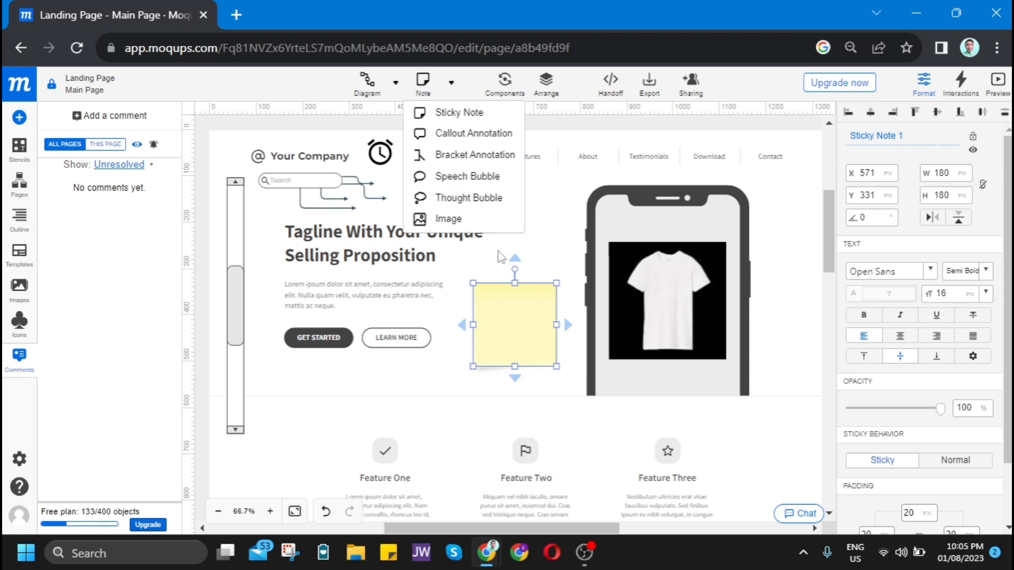
click(566, 262)
click(527, 329)
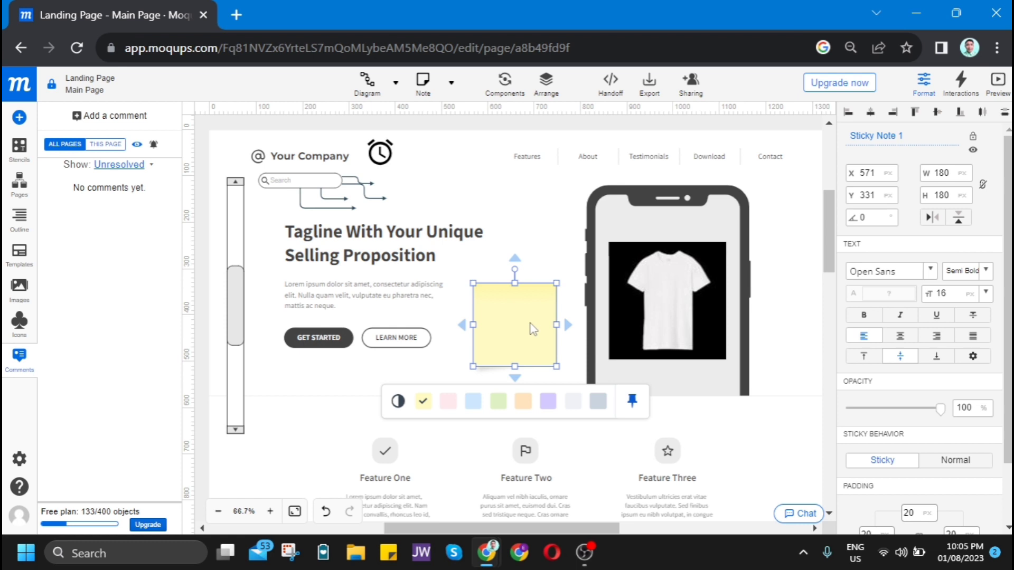
drag(526, 322, 339, 400)
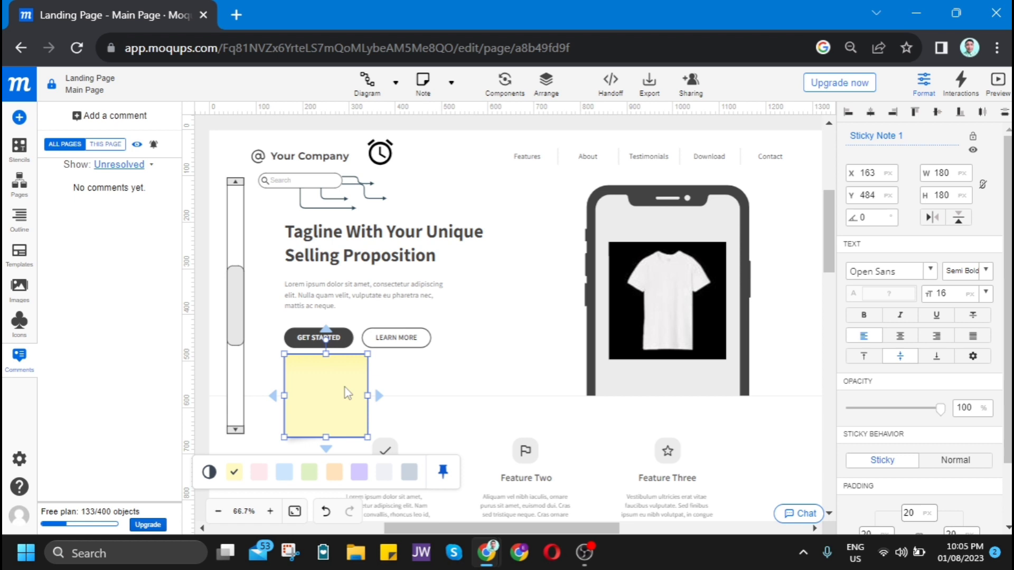
- Colour the sticky note green, after trying pink and blue
click(258, 471)
click(284, 478)
click(308, 477)
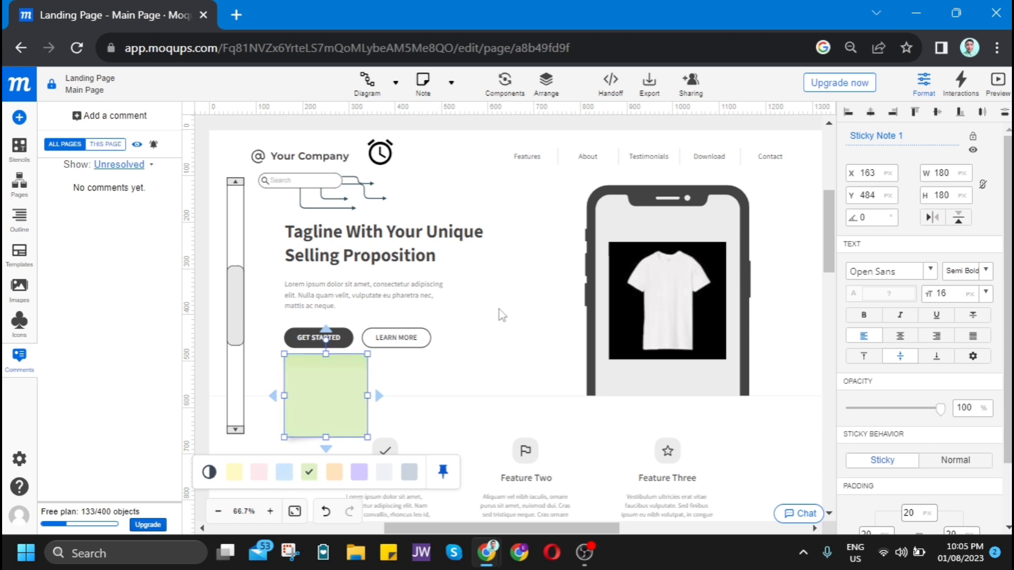
click(518, 301)
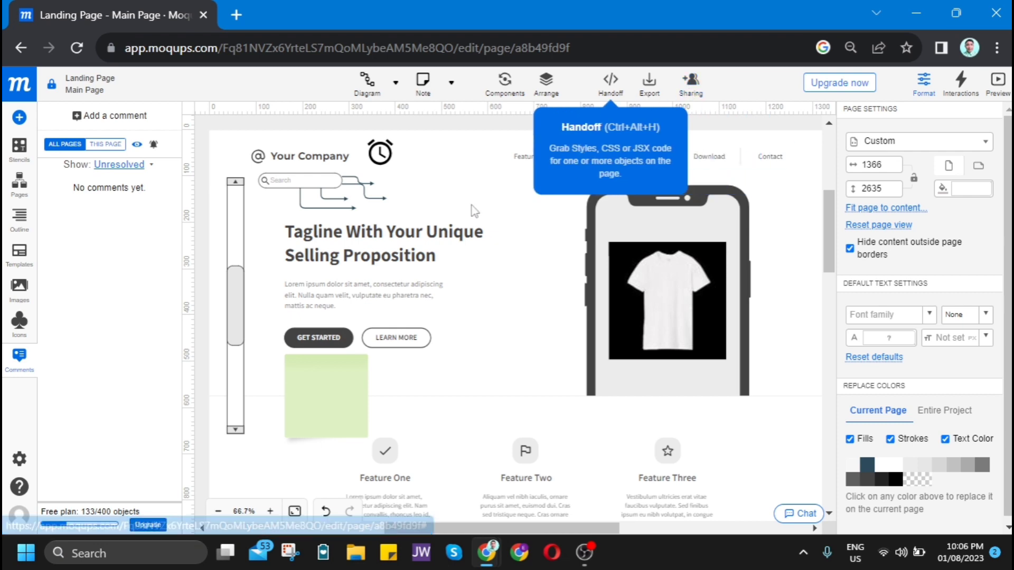
drag(828, 217, 789, 138)
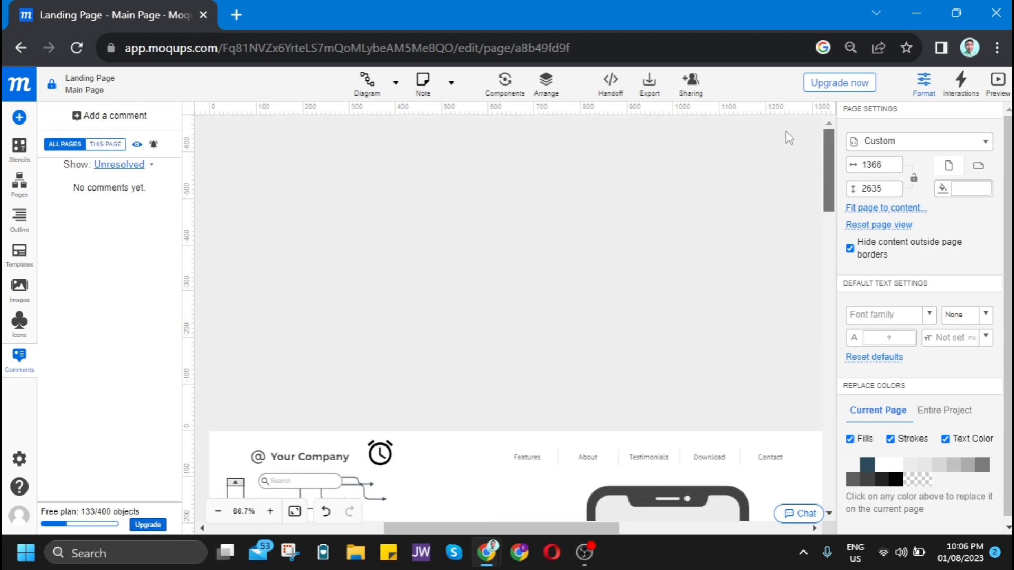
click(792, 522)
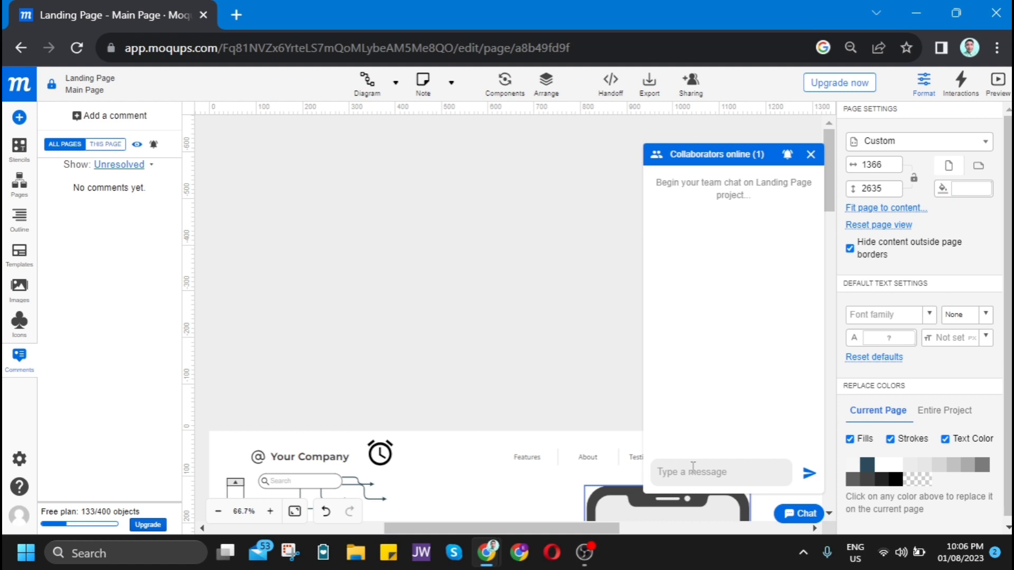
click(811, 154)
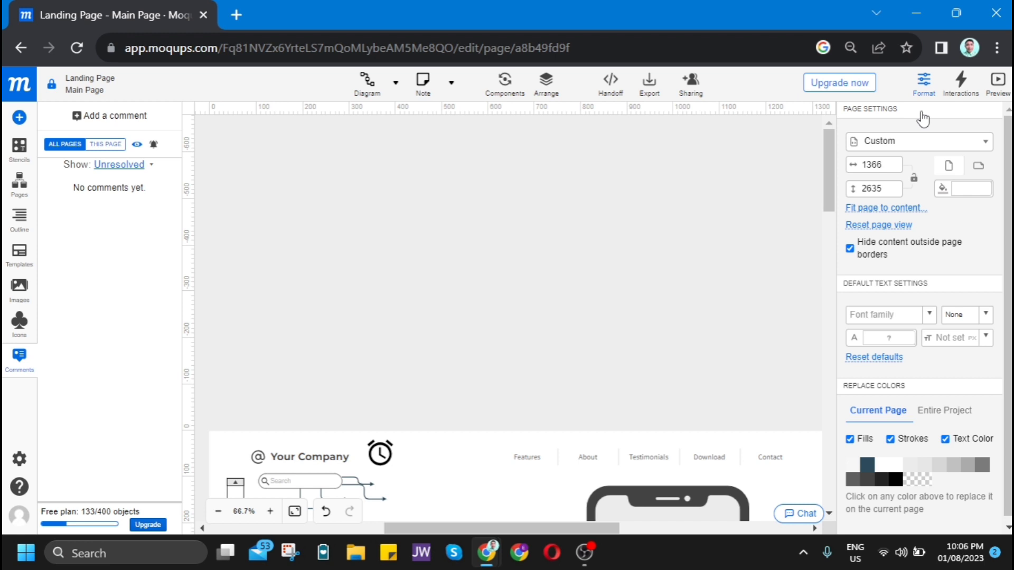
- Preview the landing page, scroll through it, and bring up the Main Menu
click(997, 80)
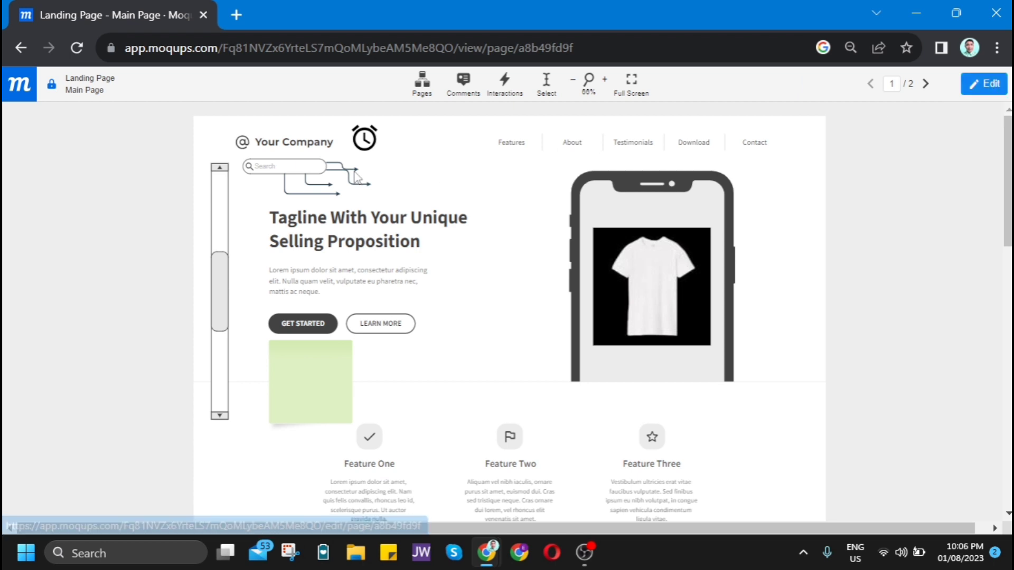
scroll(573, 280, down, 6)
scroll(573, 280, up, 6)
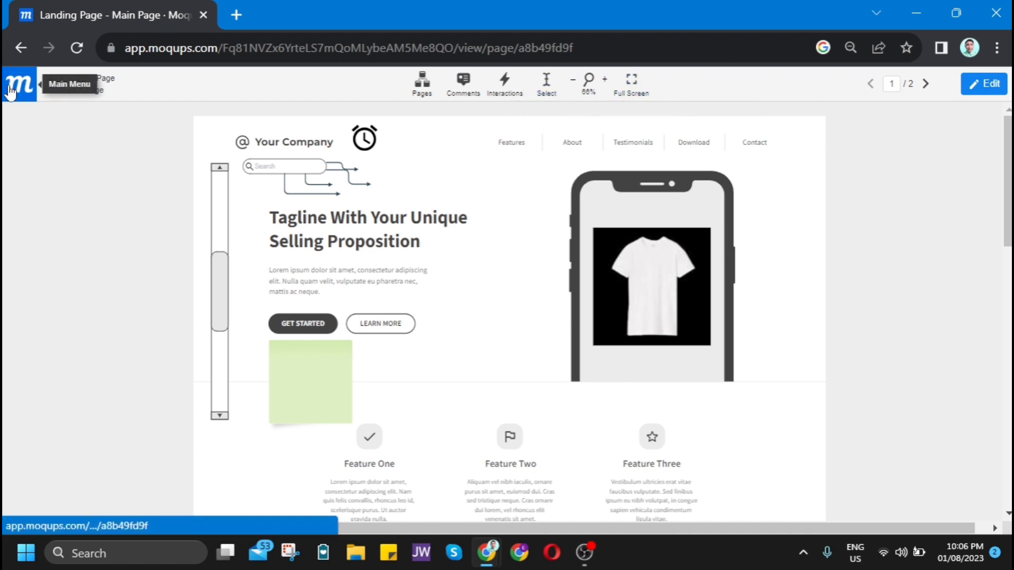
click(12, 88)
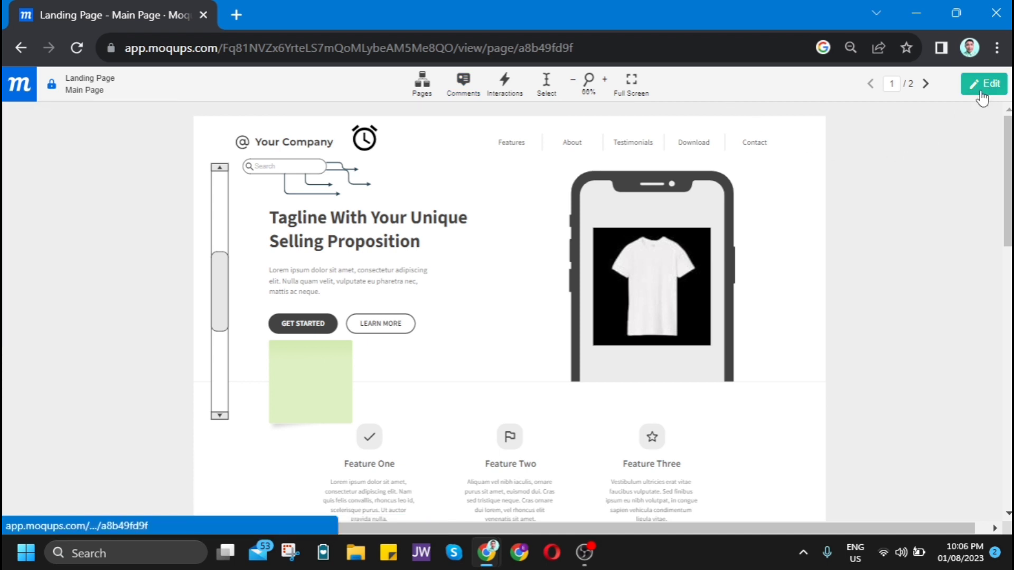
- Return to editing and scroll the Pricing page's Free, Solo, Team and Unlimited plans
click(983, 85)
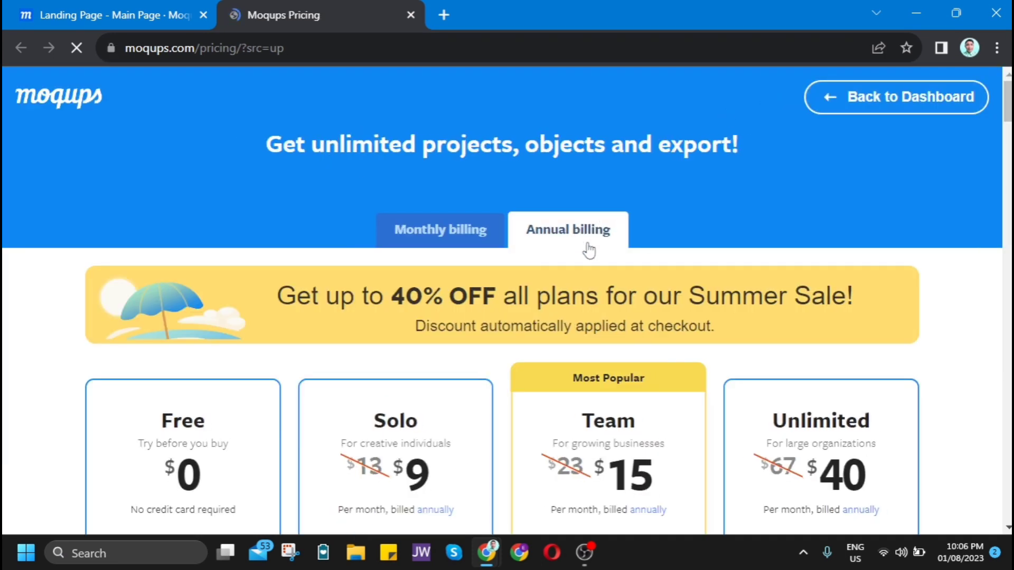
drag(1008, 106, 1008, 115)
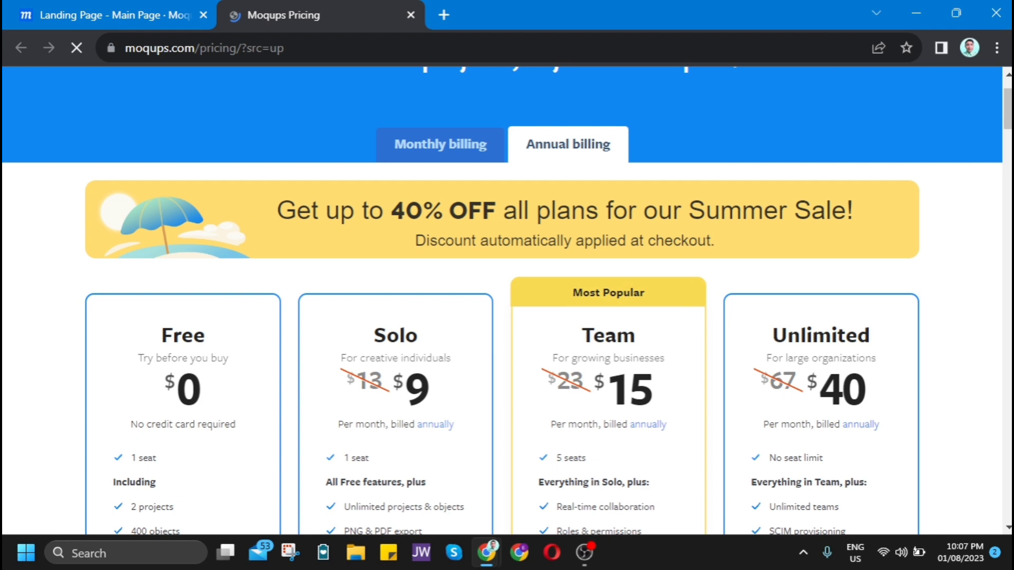
drag(1008, 118, 1004, 129)
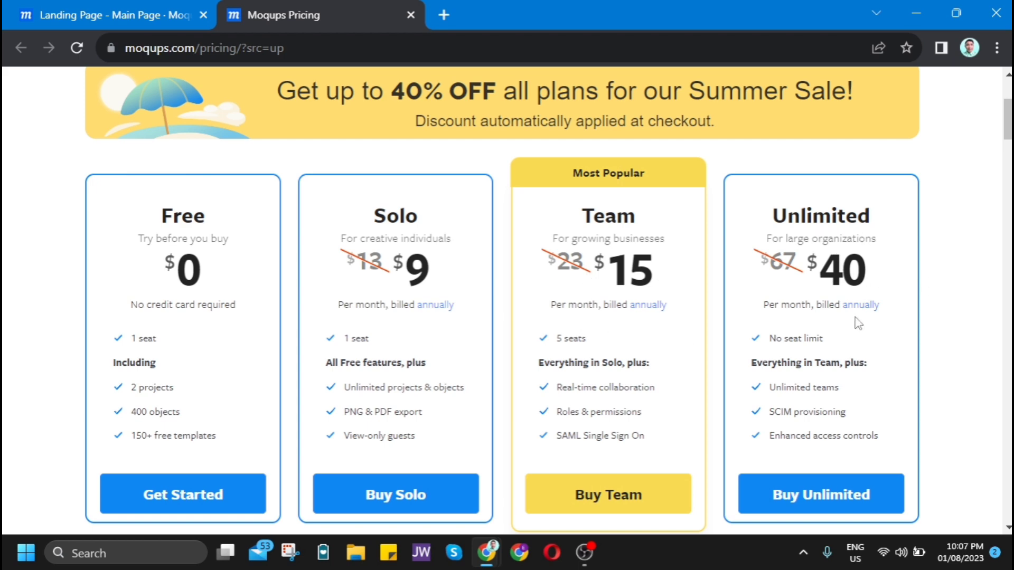
drag(1007, 148, 997, 79)
- From the Landing Page tab, go to the Dashboard via the main menu
click(180, 9)
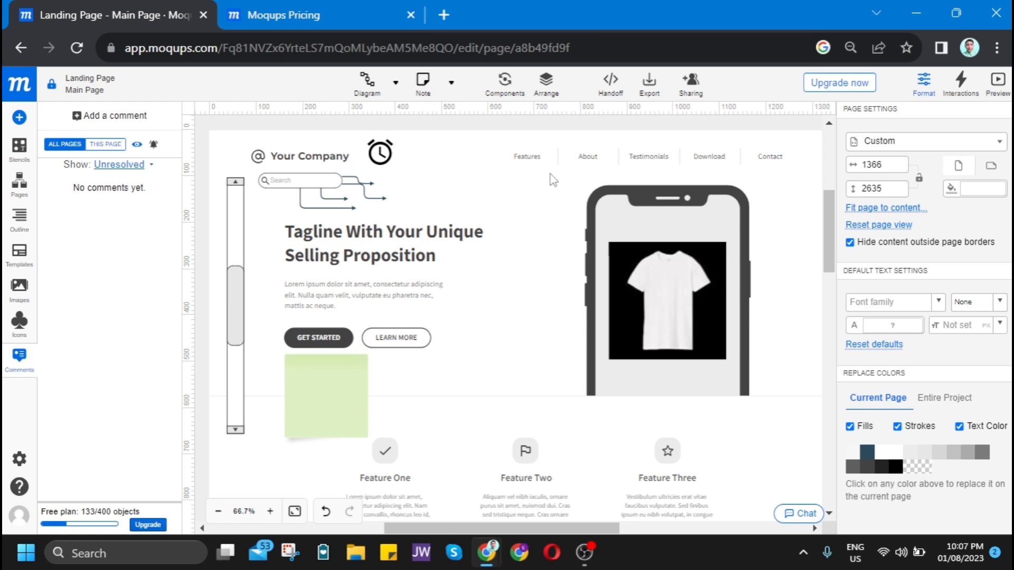
click(21, 84)
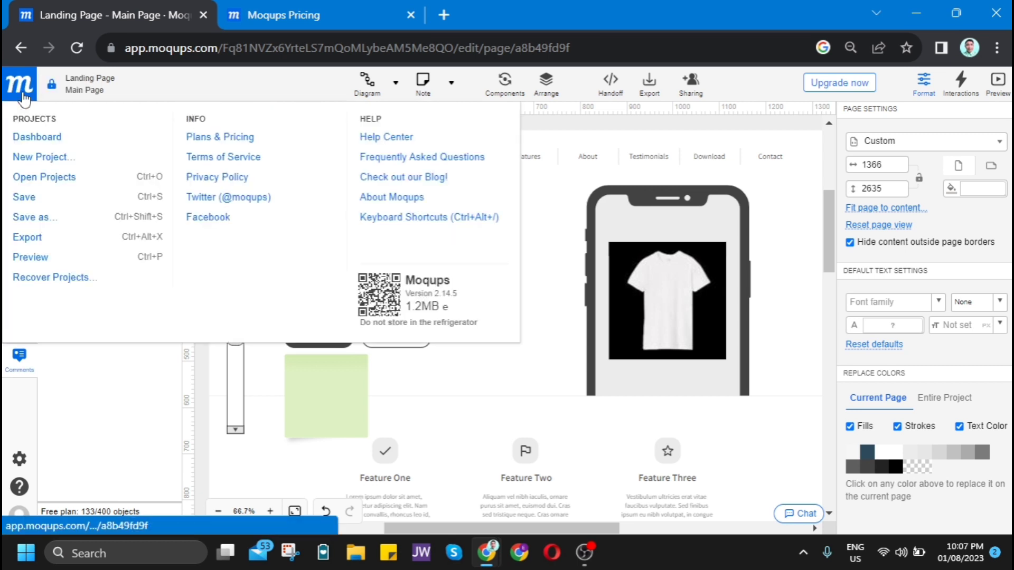
click(38, 139)
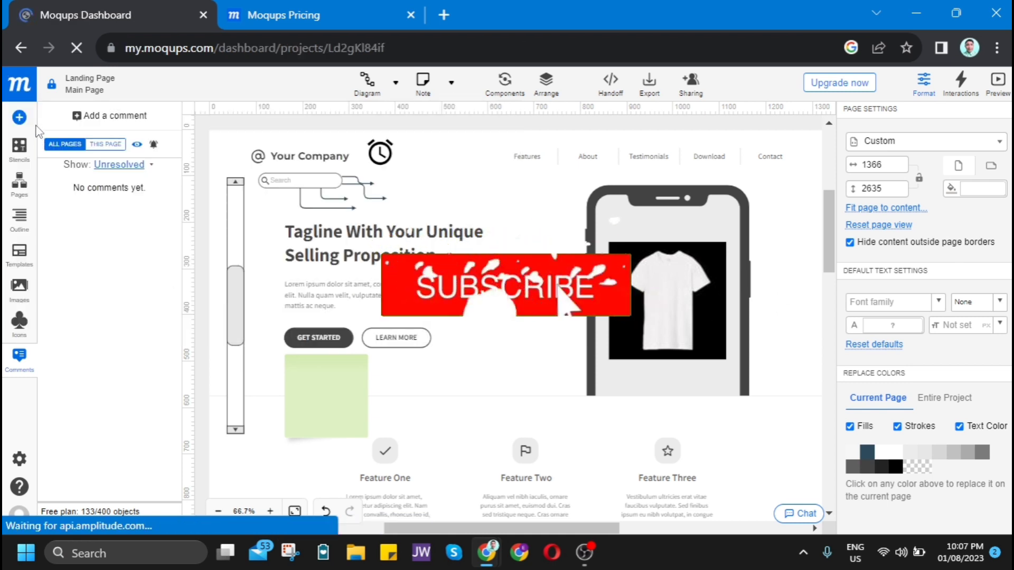